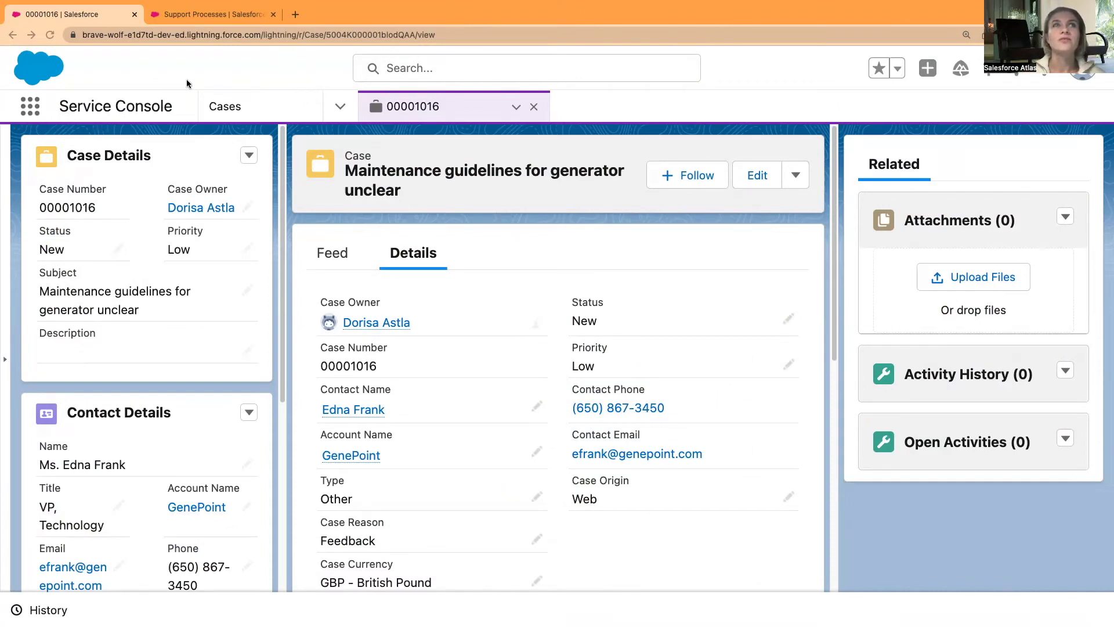
Step: Create a new support process named Support Process on the Support Processes setup page
click(200, 15)
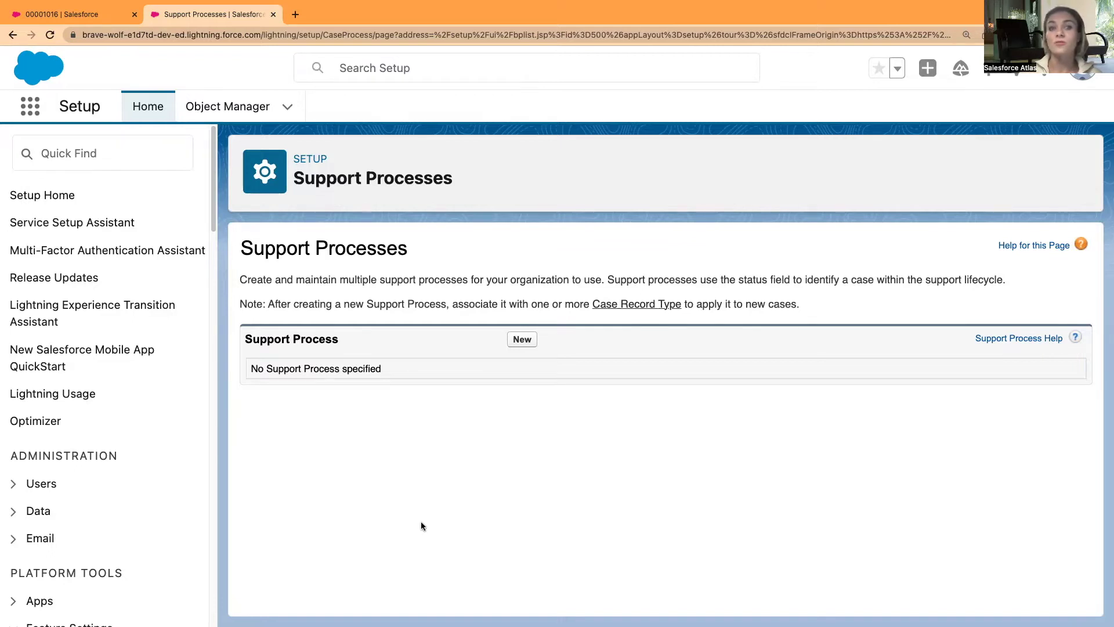
click(62, 17)
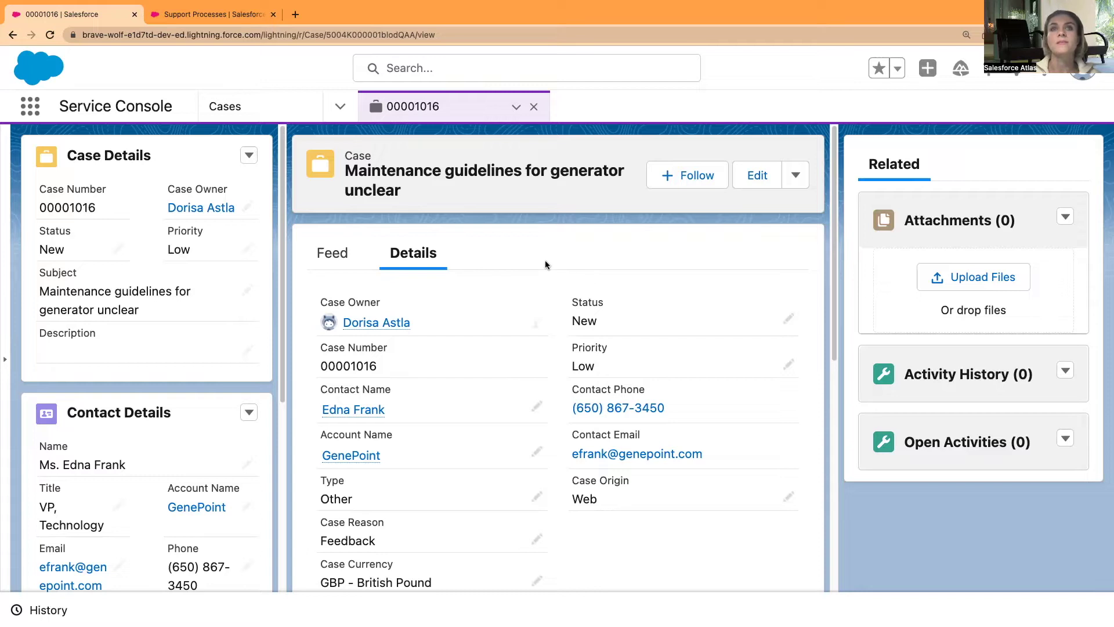
click(202, 15)
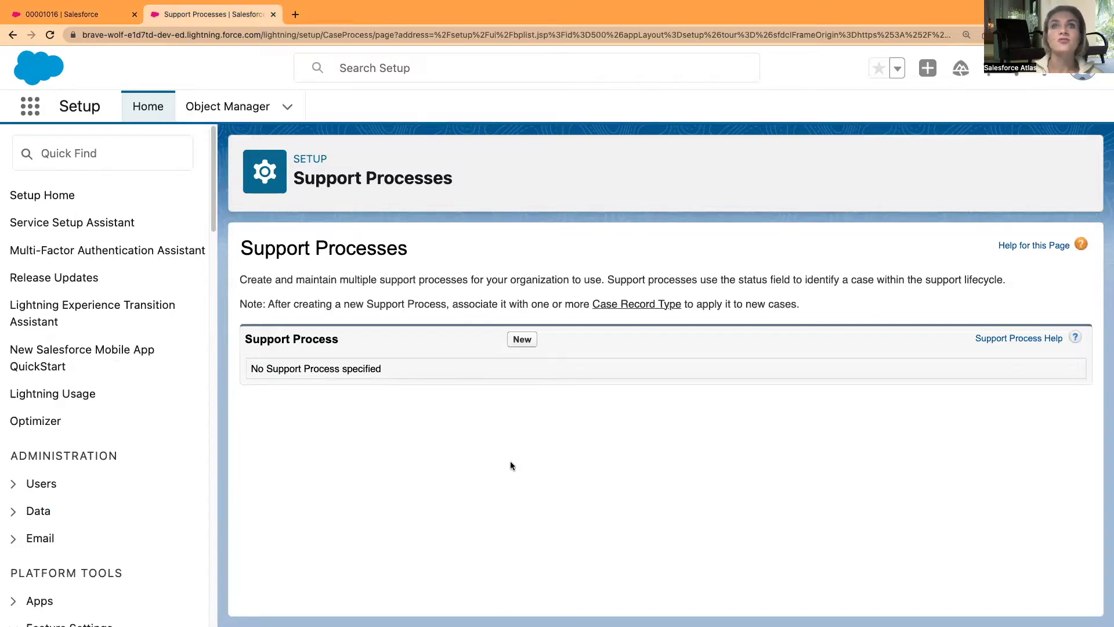
click(522, 341)
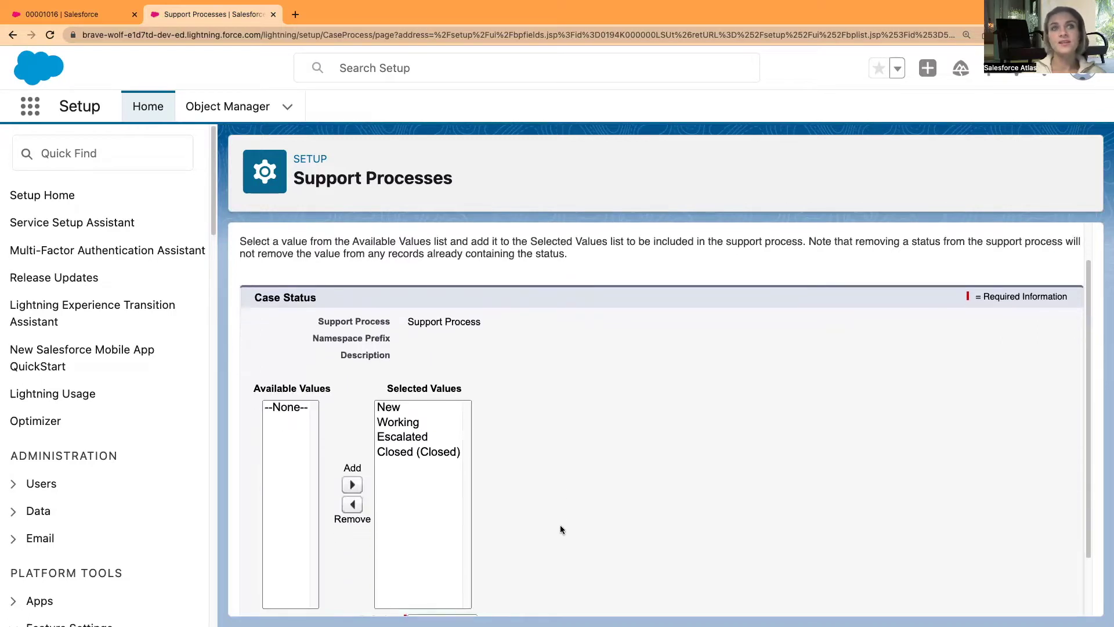
Step: Examine the selected case status values of the new support process and compare them with the Status field on the open case
scroll(561, 529, down, 2)
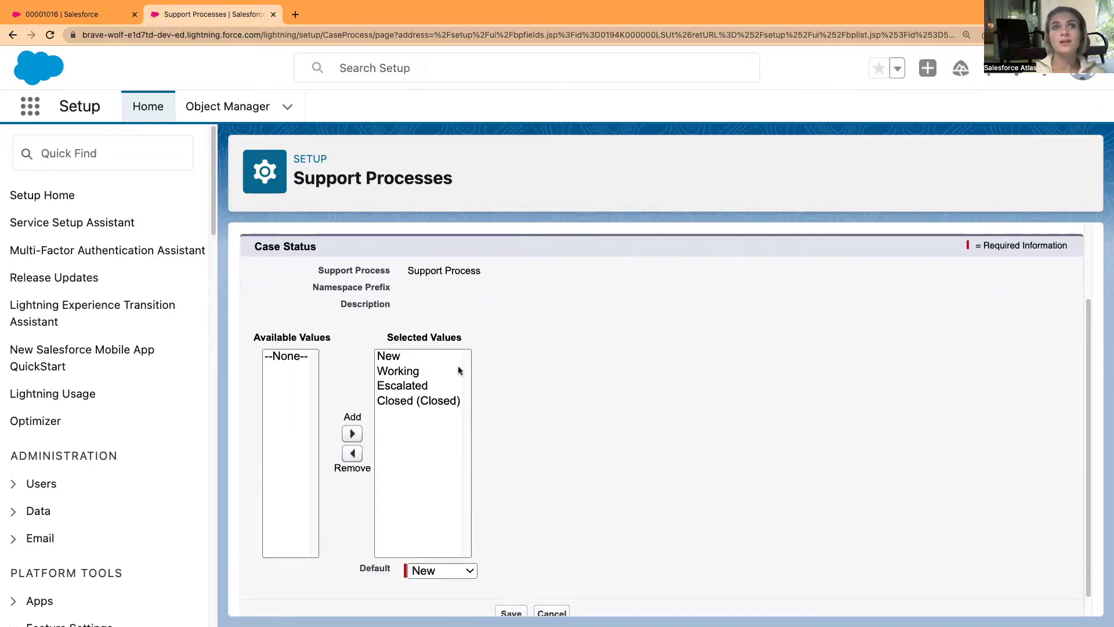
scroll(507, 445, up, 2)
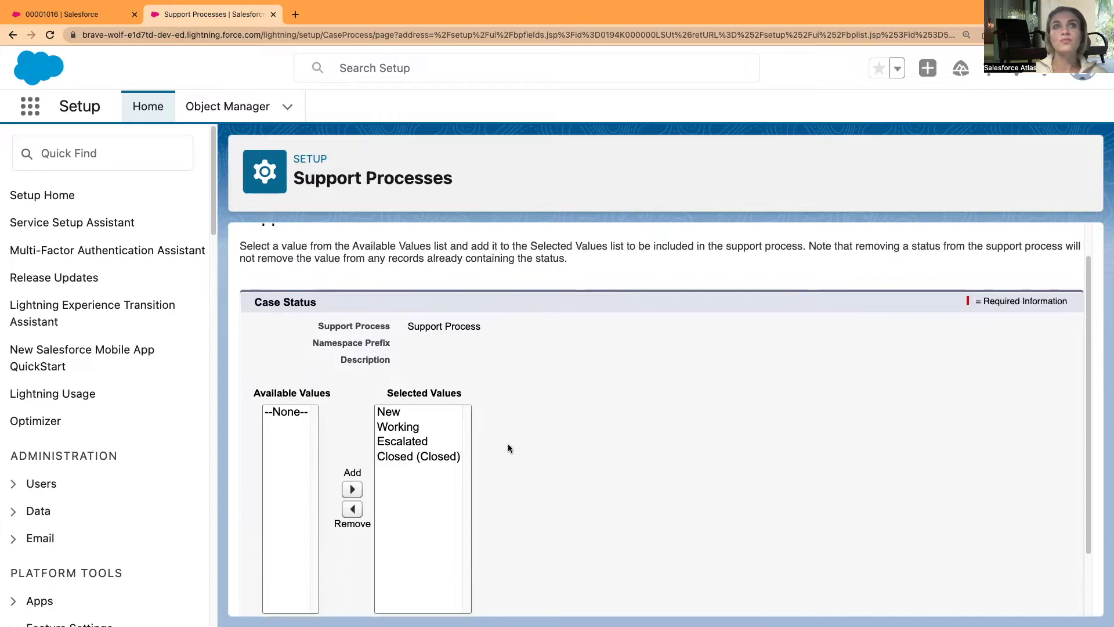
scroll(508, 444, down, 1)
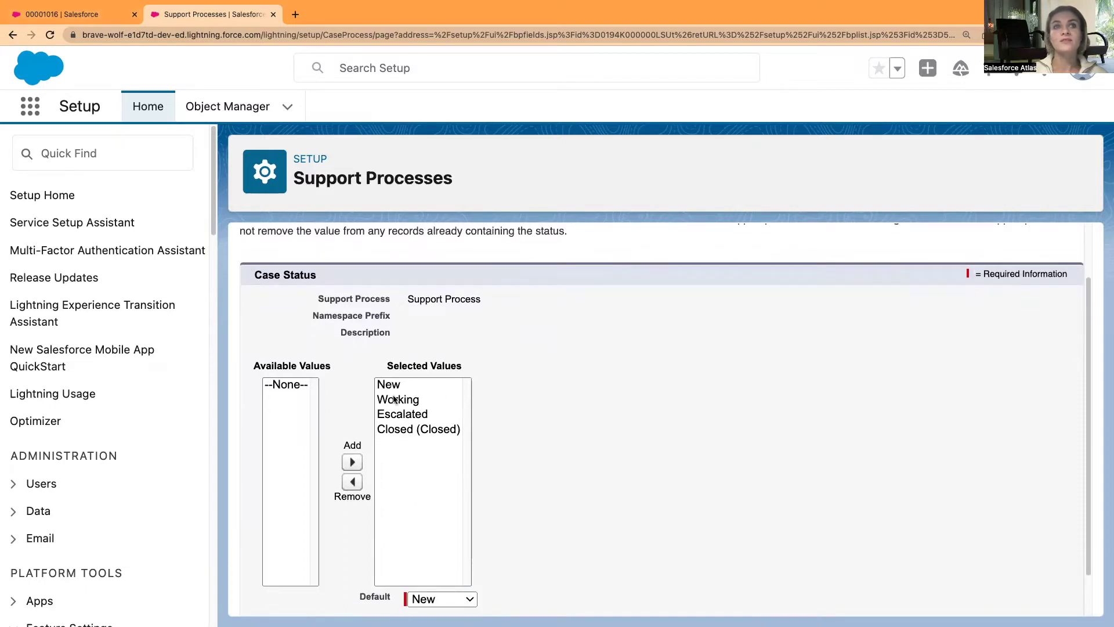
click(76, 13)
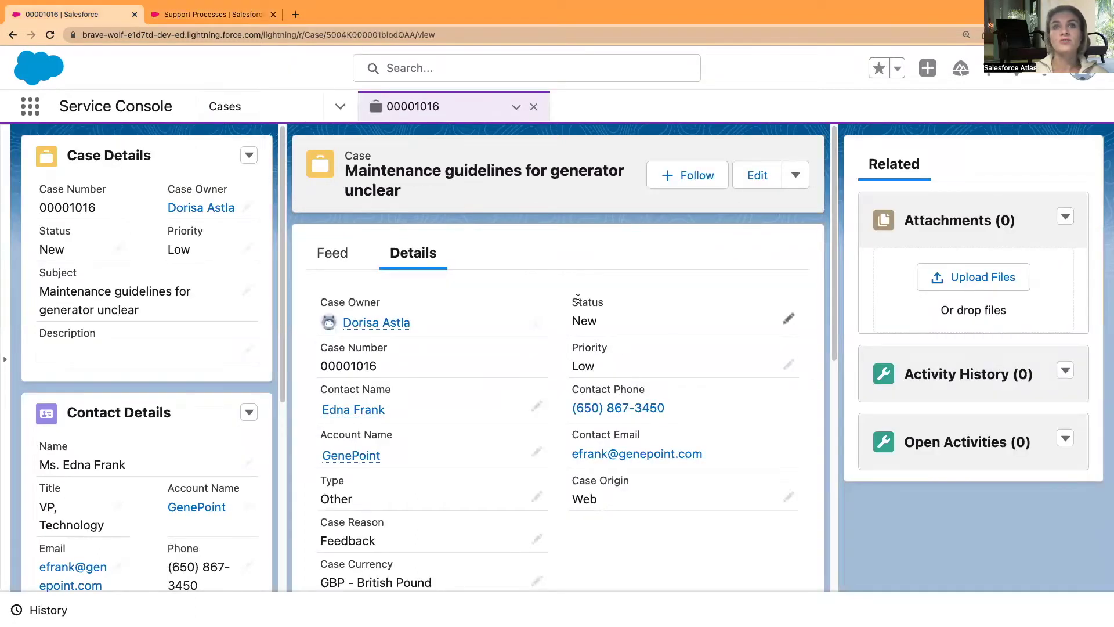
click(178, 8)
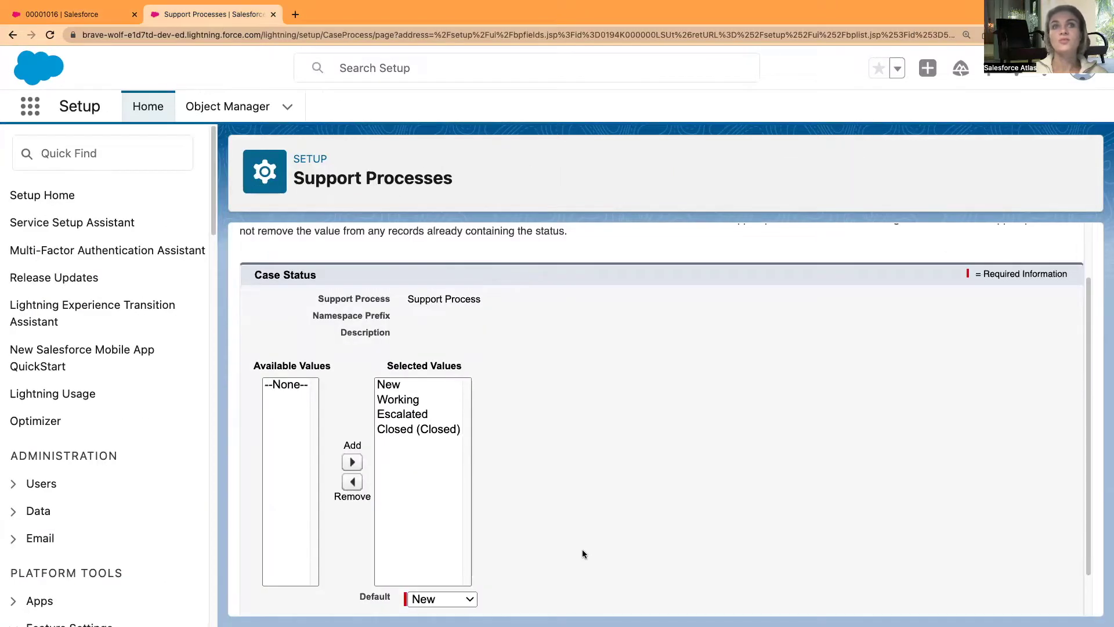
scroll(555, 510, up, 2)
scroll(556, 510, down, 1)
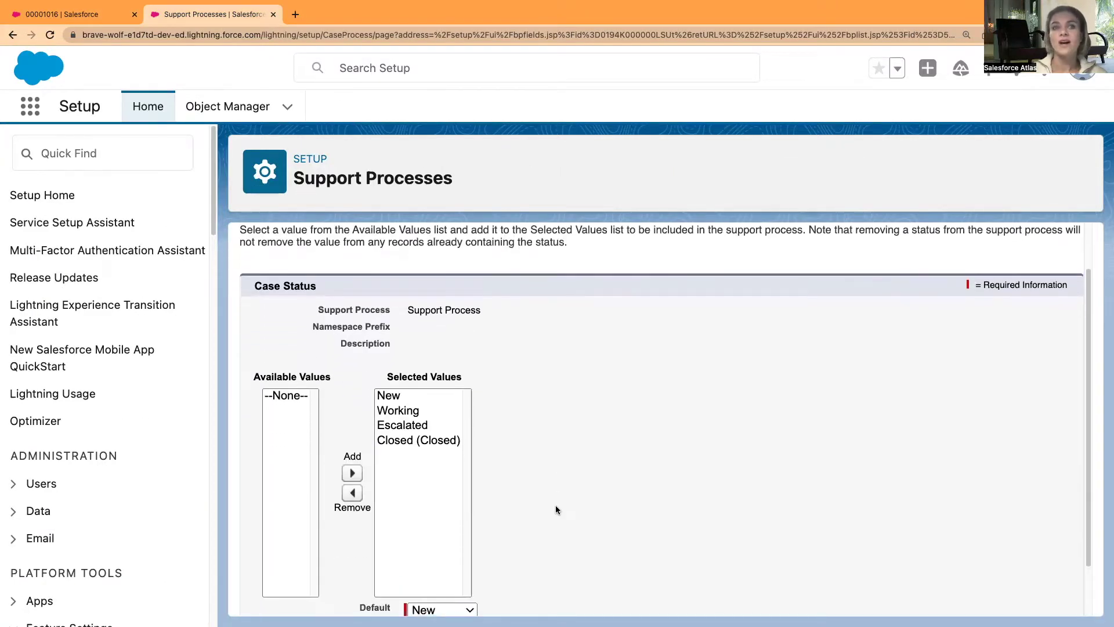
scroll(559, 502, up, 1)
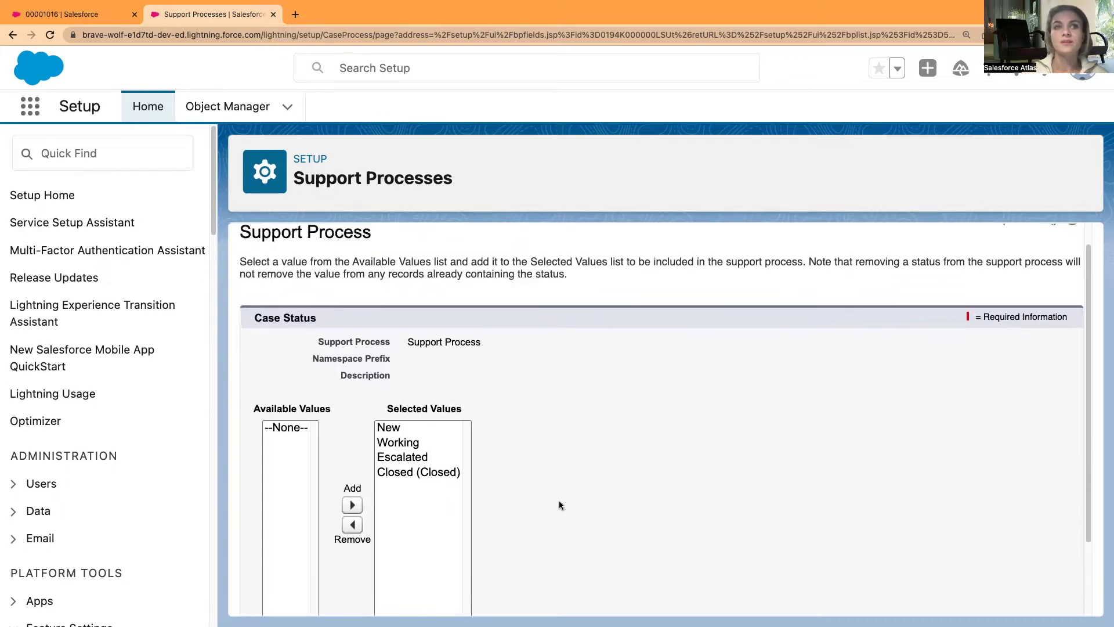
scroll(559, 500, down, 3)
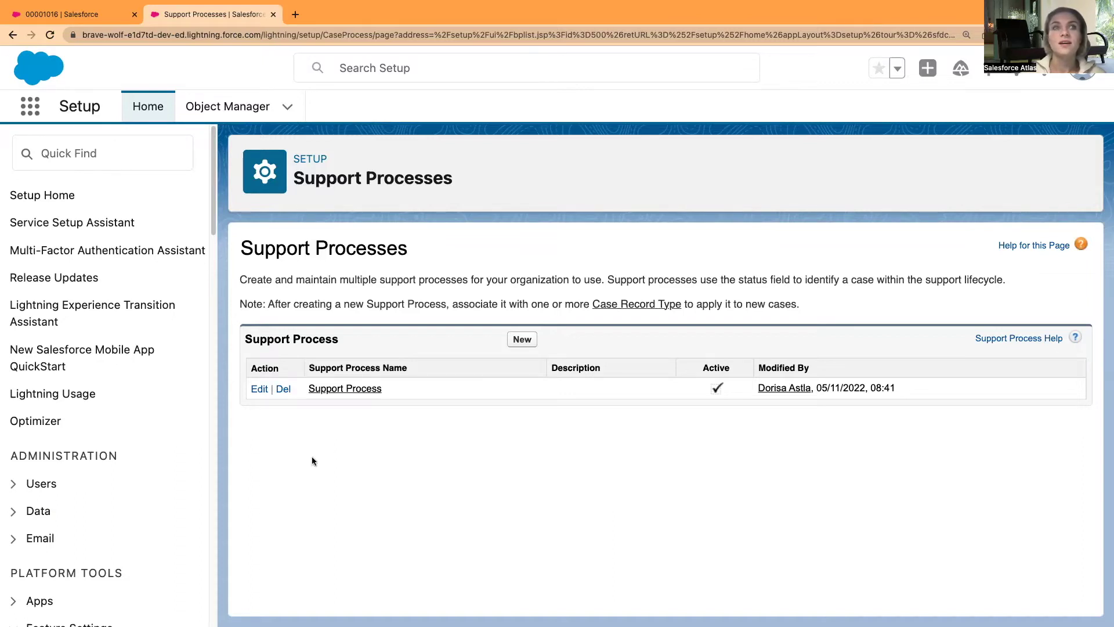
Step: Inspect the status values and default of the saved support process, cancel out, and open the process for editing
click(336, 391)
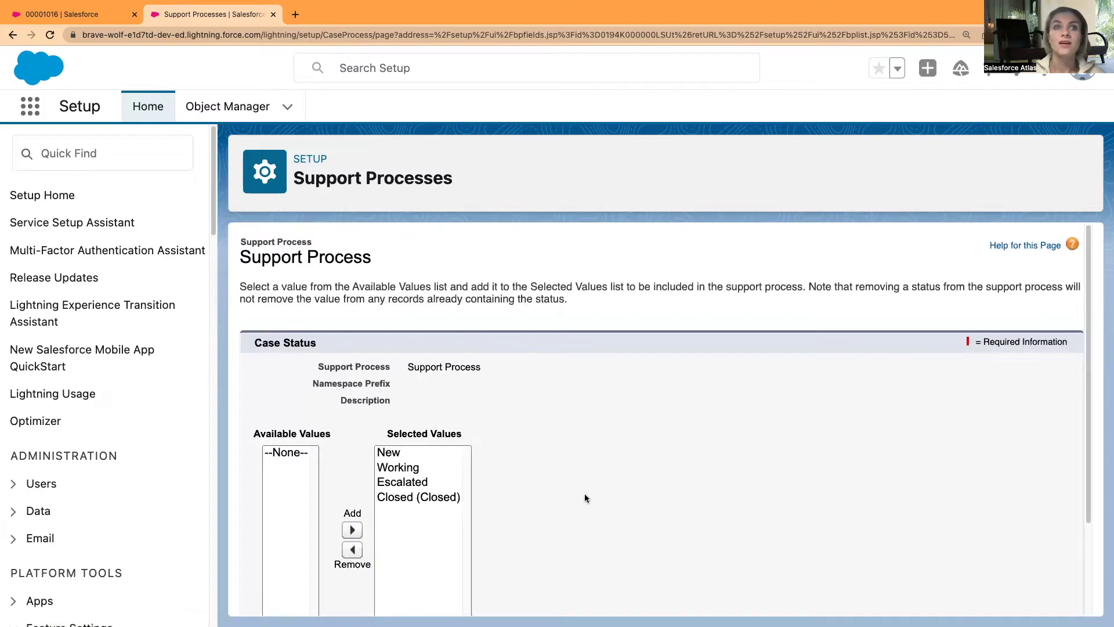
scroll(572, 495, down, 3)
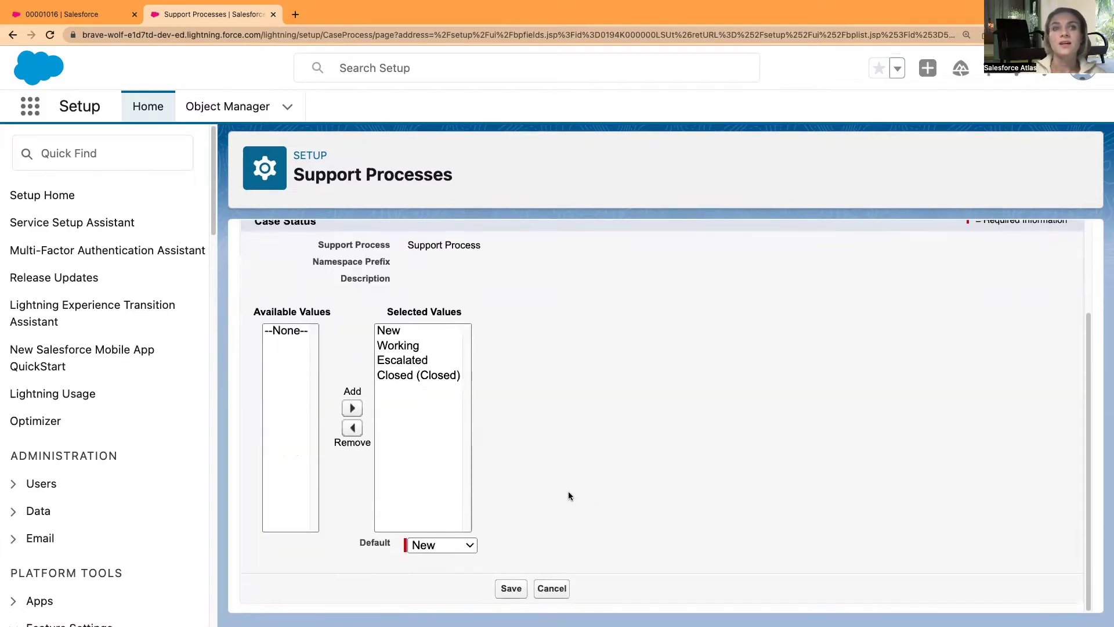
click(552, 589)
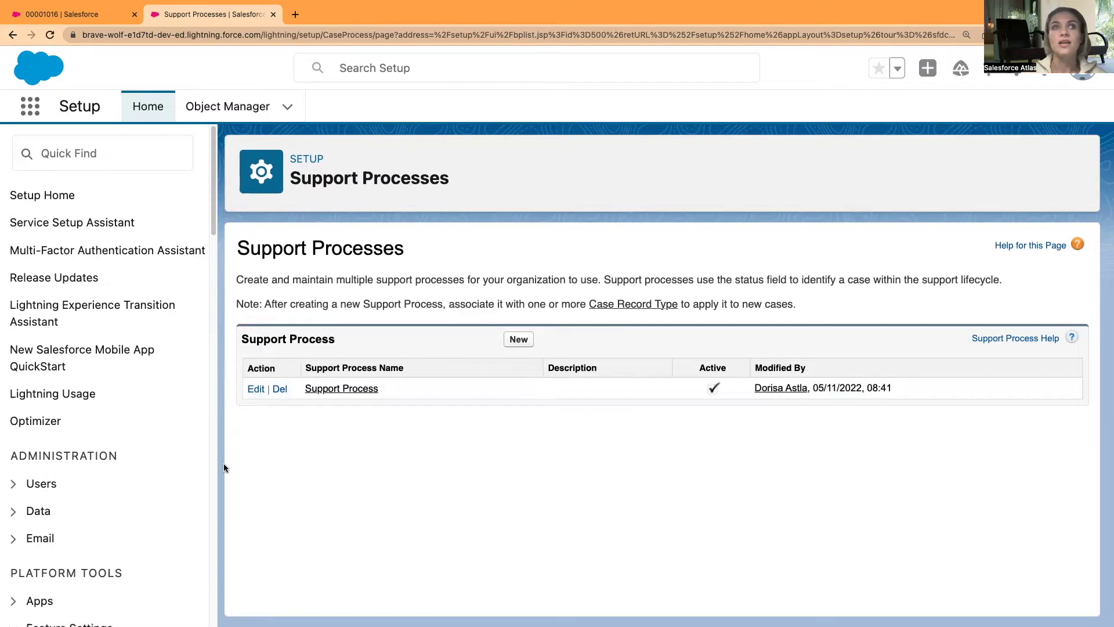
click(258, 389)
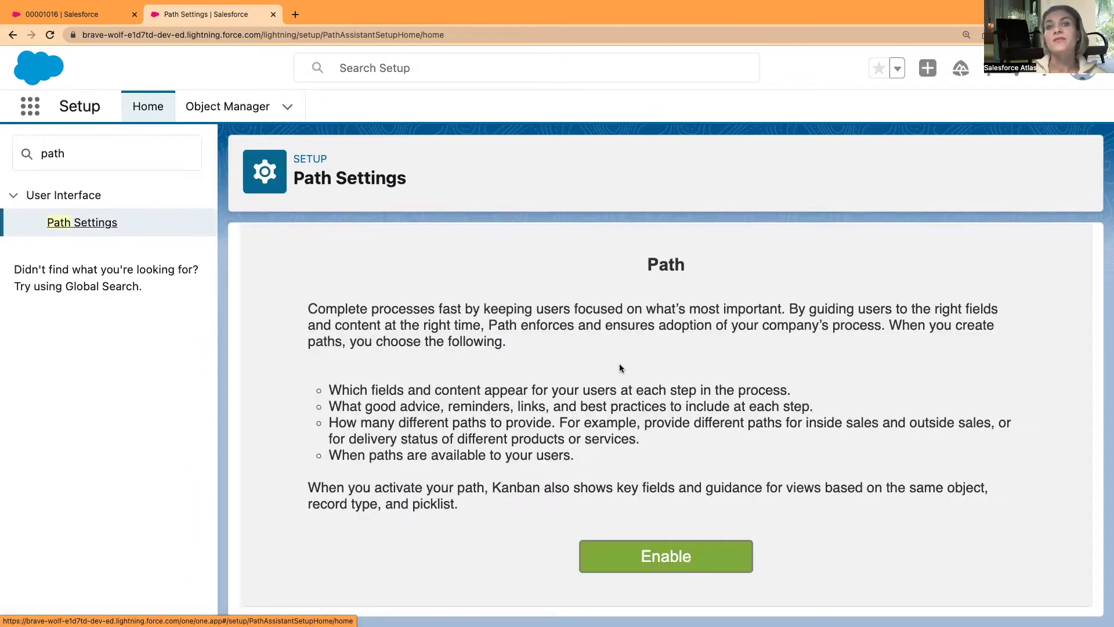
Step: Enable Path in the Path Settings and turn on remembering users' Path preferences, reading that option's explanation
click(668, 559)
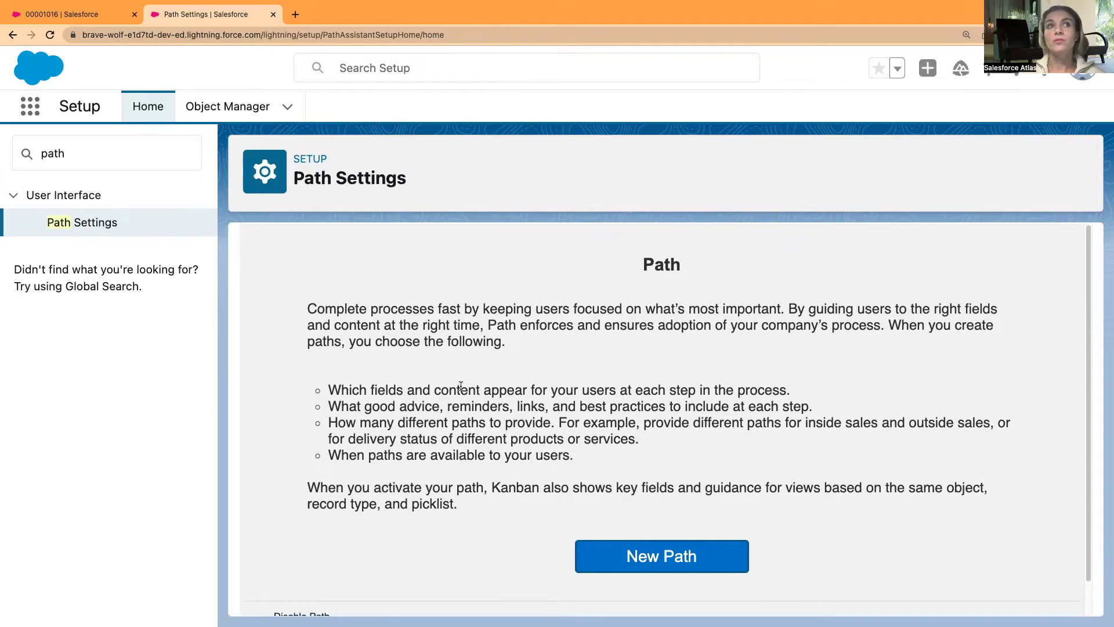
scroll(459, 387, down, 1)
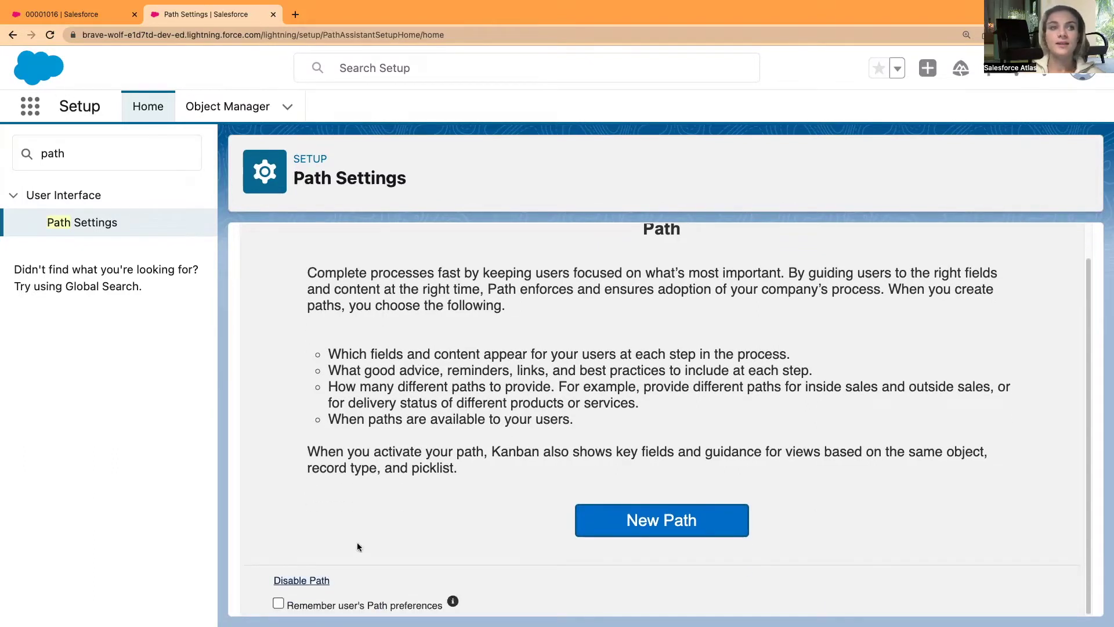
click(278, 604)
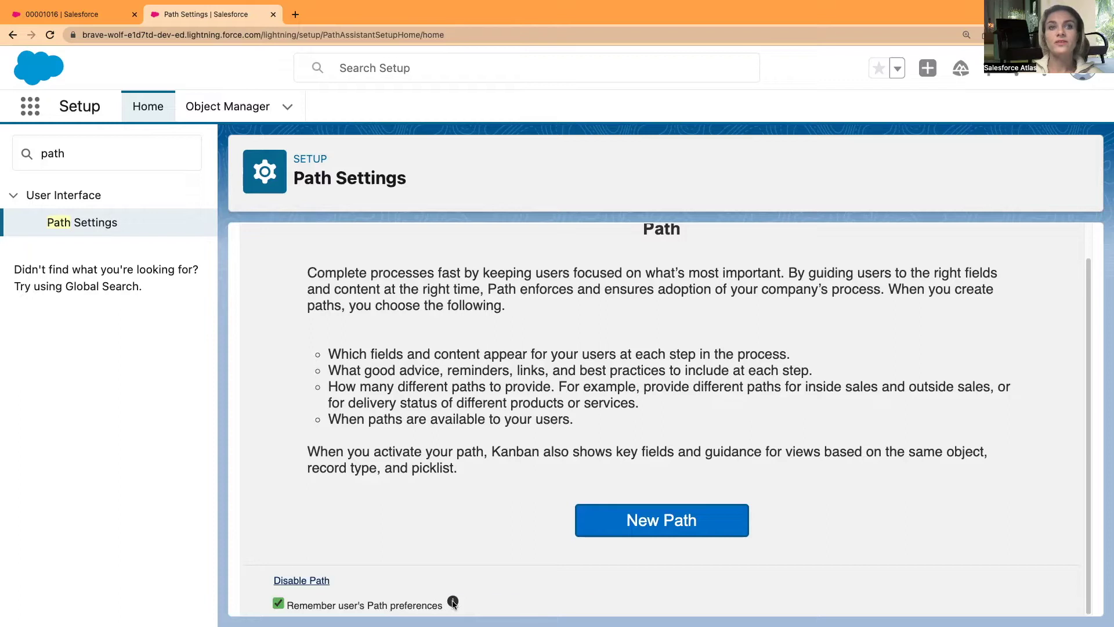
mouse_move(453, 604)
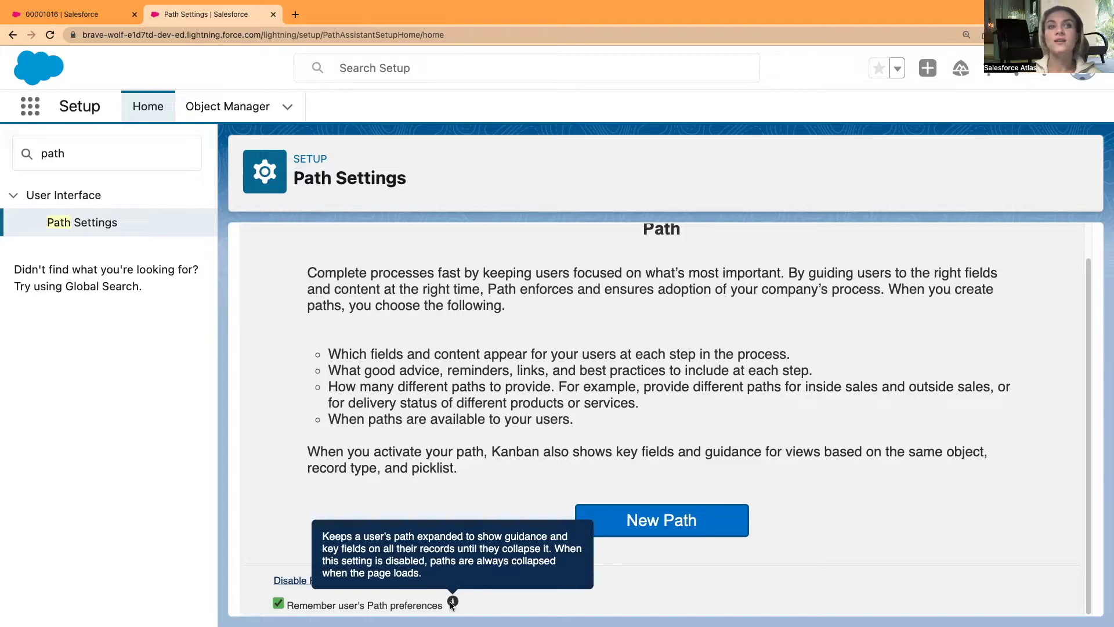
Step: View the open case record, return to Path Settings, and start a new path named Support Path
click(64, 14)
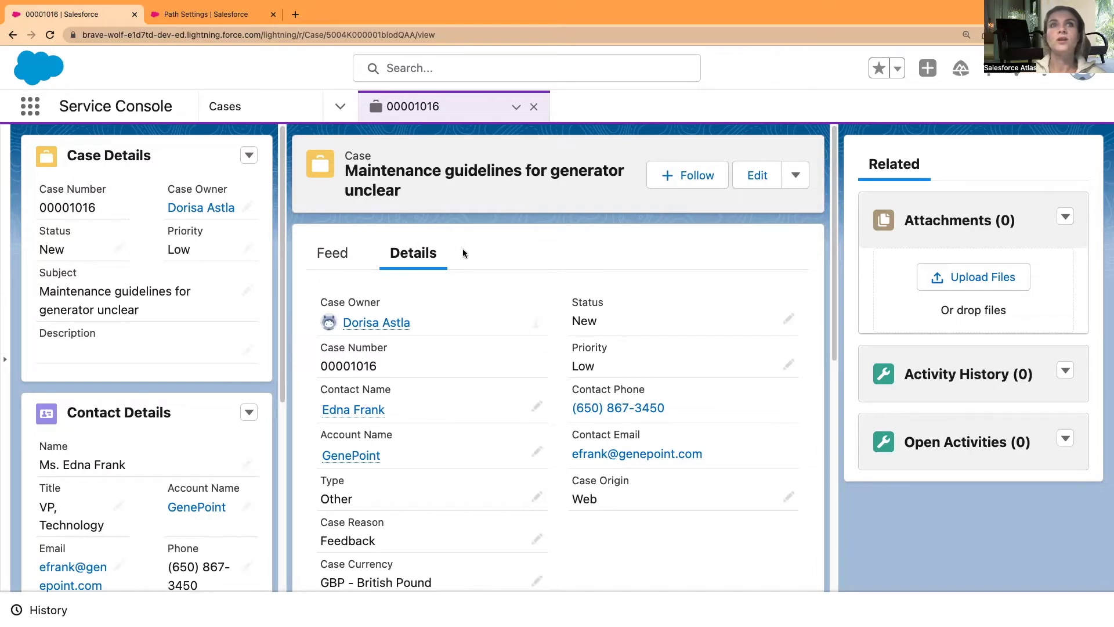
click(174, 14)
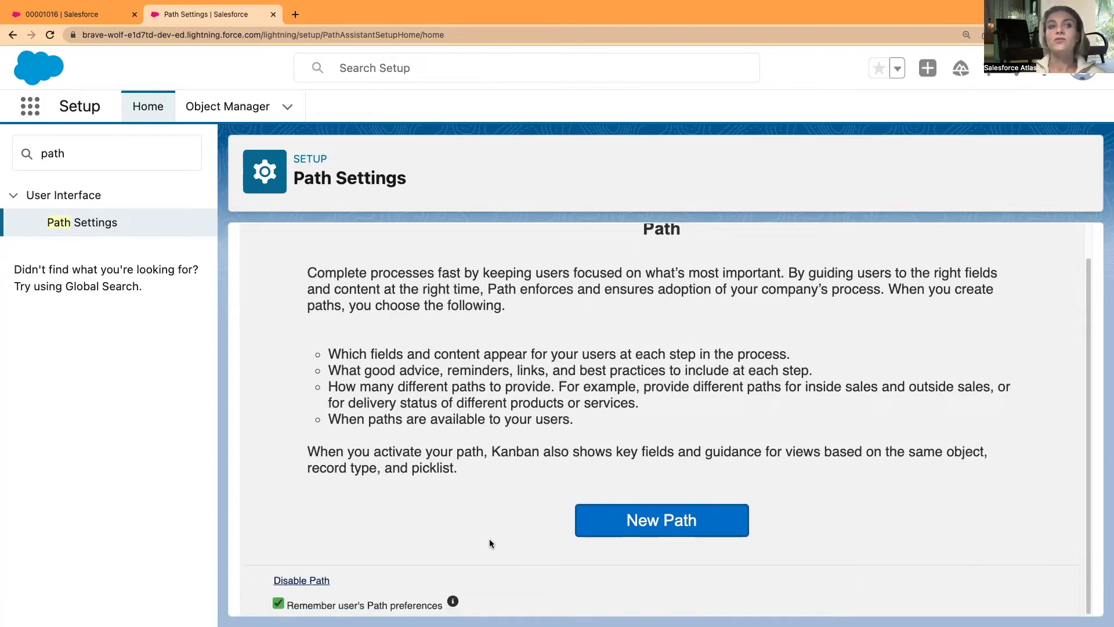
scroll(493, 548, up, 1)
scroll(499, 559, down, 1)
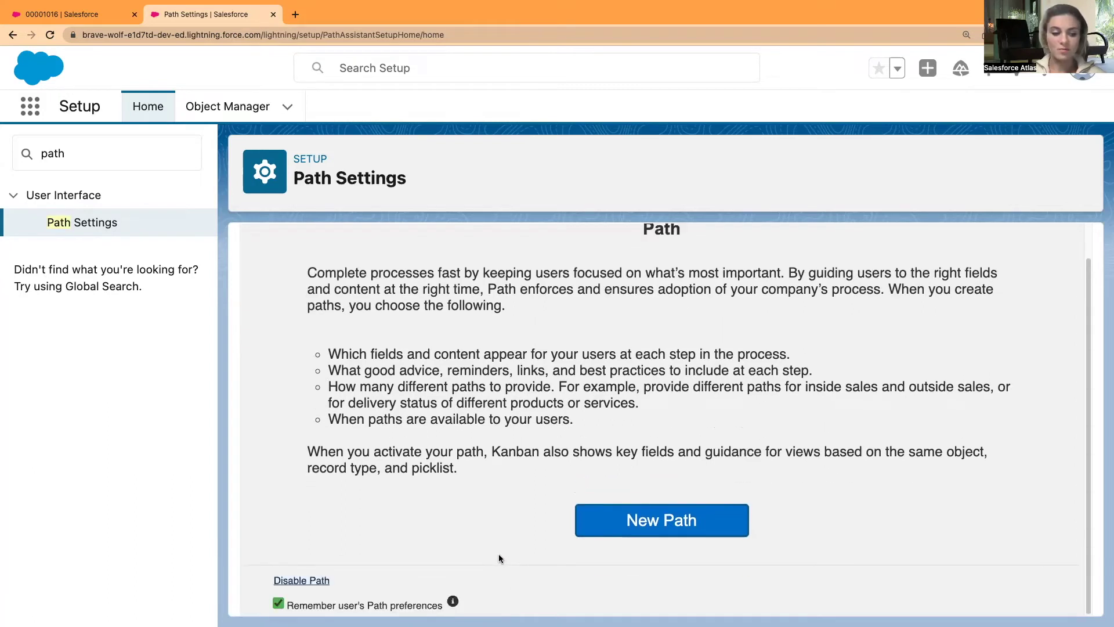
click(662, 525)
click(504, 259)
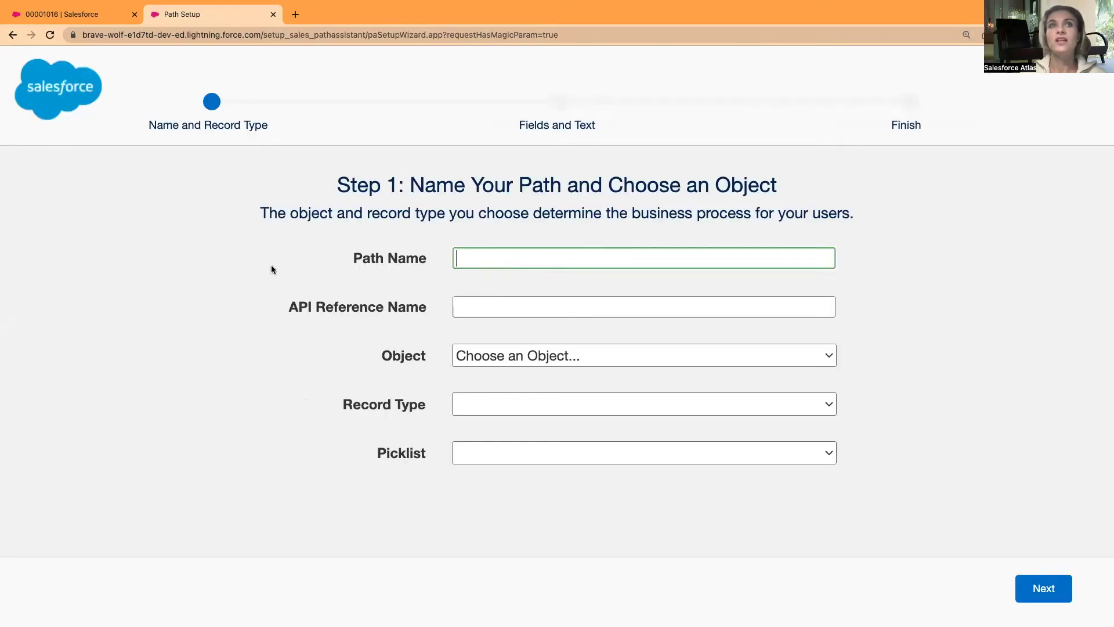
text(Support)
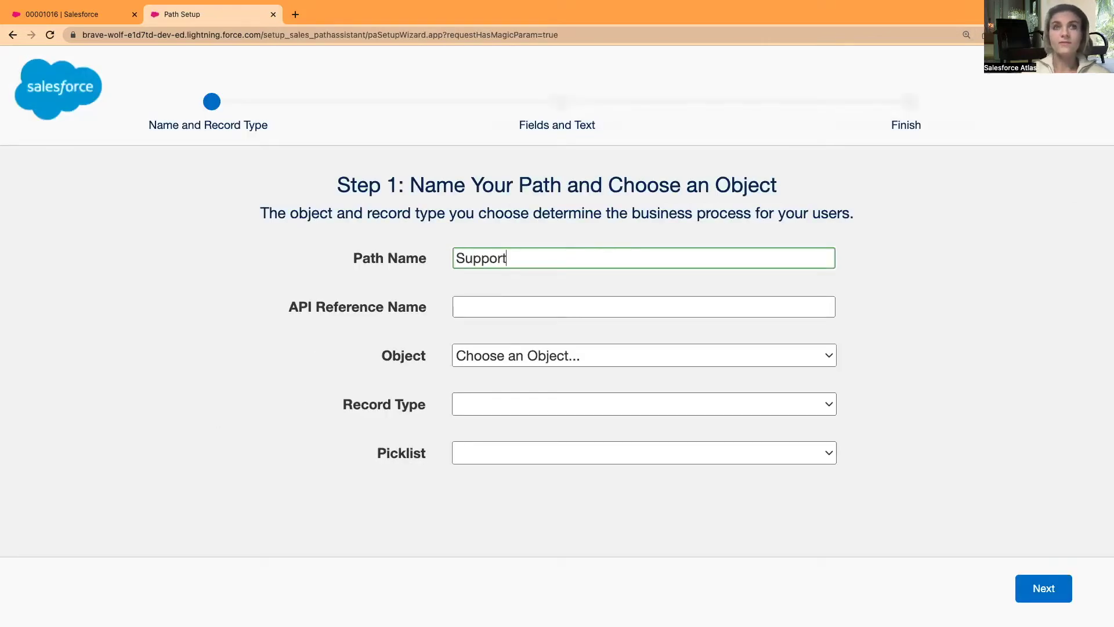
text( Path)
key(Tab)
Step: Set the path's object to Case, record type to --Master-- and picklist to Status, and continue to the fields and guidance stage
click(645, 355)
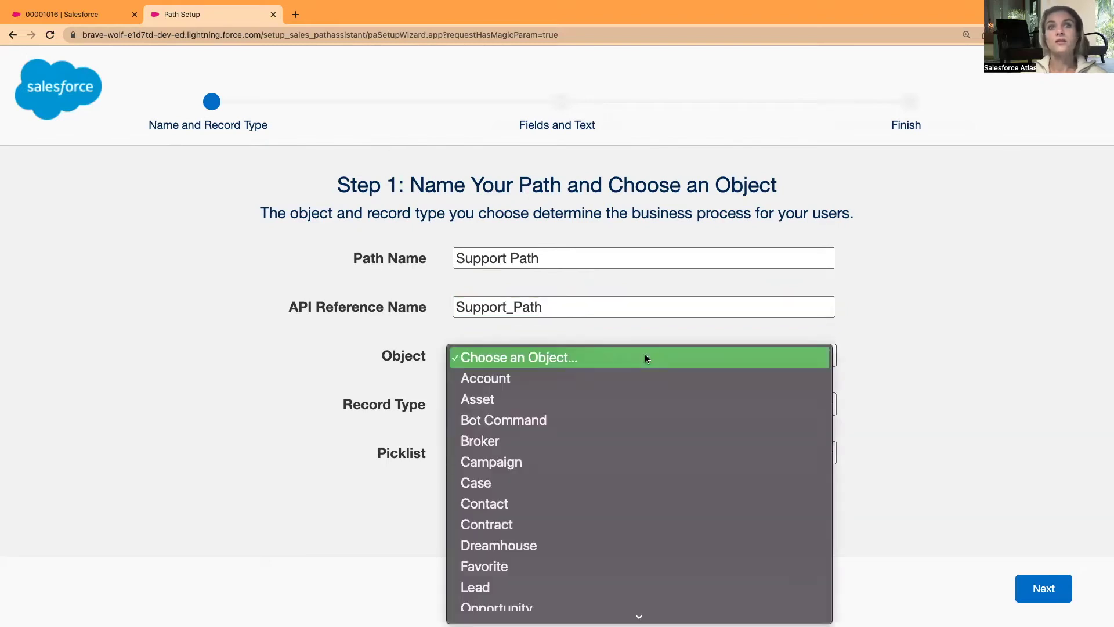
click(510, 482)
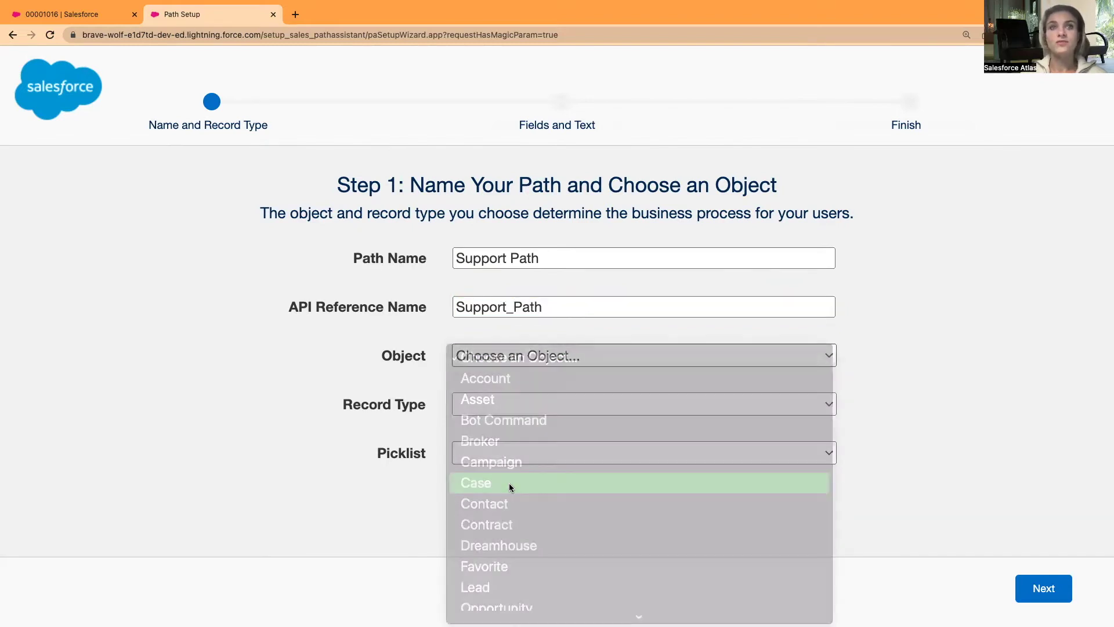
click(534, 408)
click(532, 411)
key(Tab)
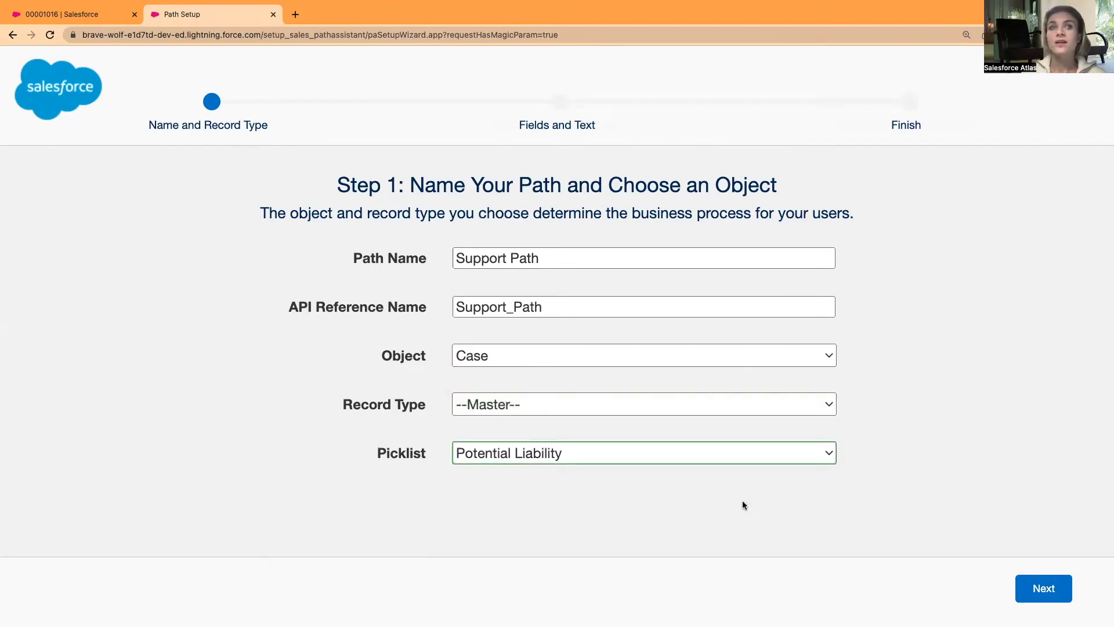
click(820, 460)
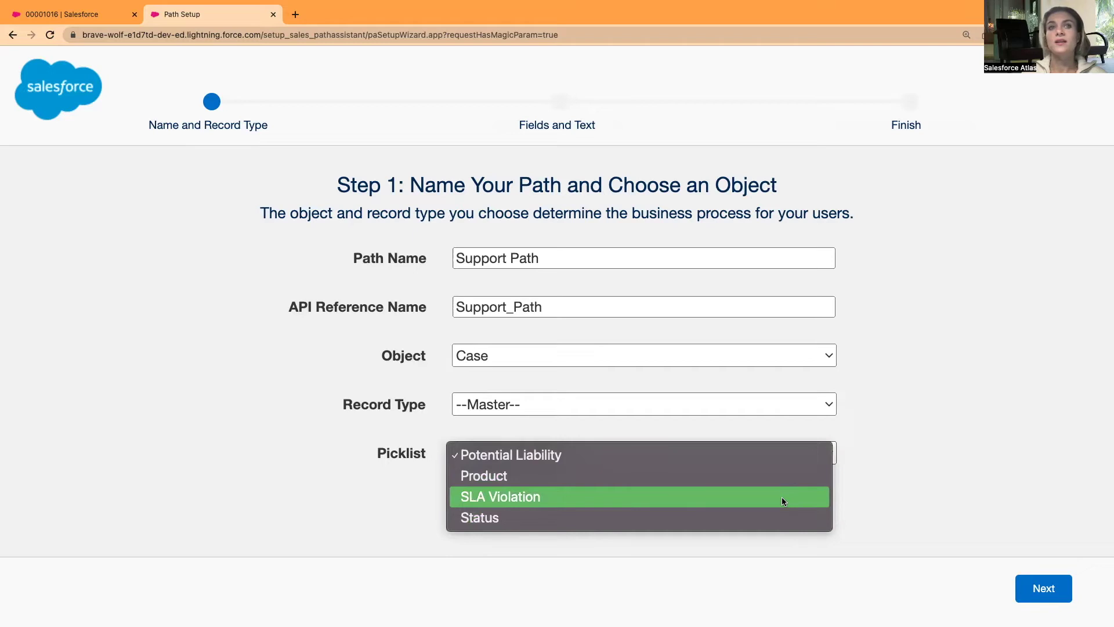
click(540, 518)
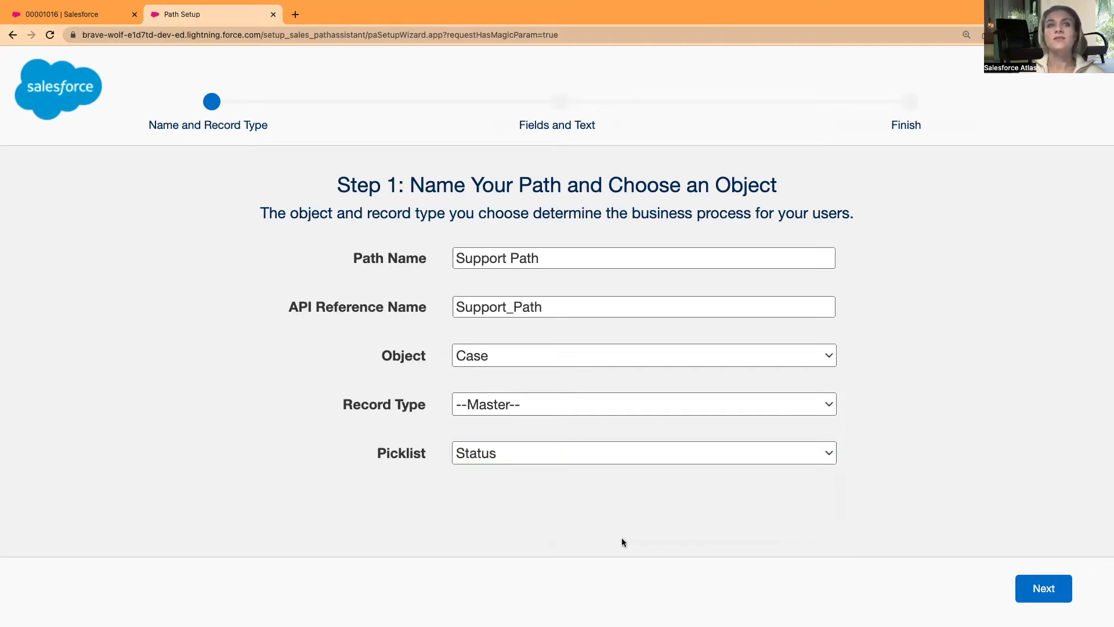
click(1044, 587)
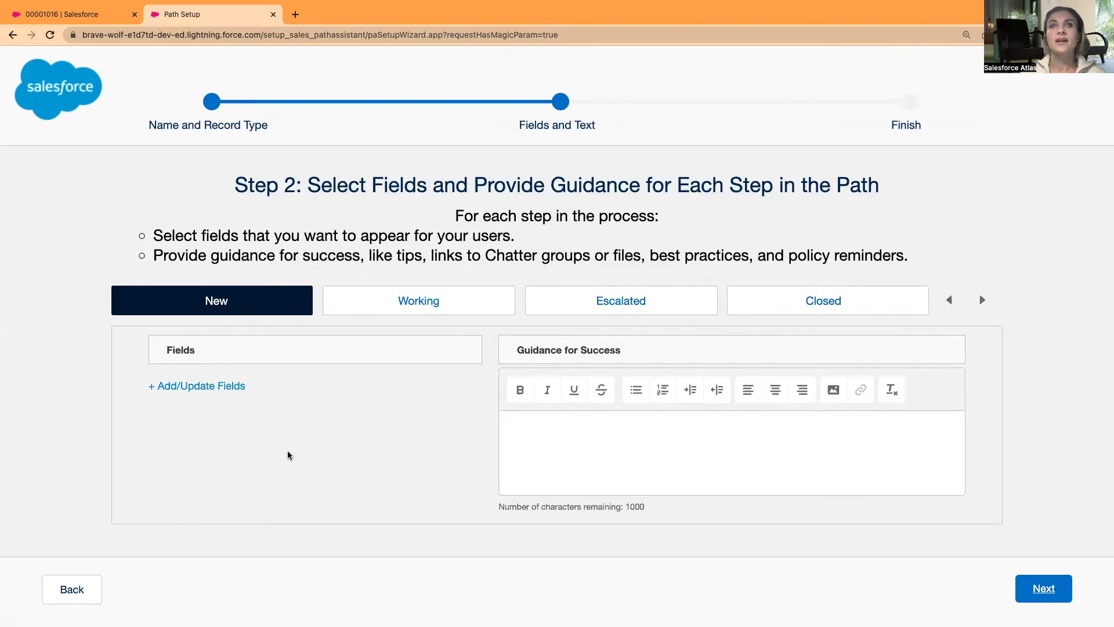
Step: Look through the fields and guidance sections for the Working, Escalated and Closed steps of the path
scroll(371, 443, down, 1)
scroll(271, 410, up, 1)
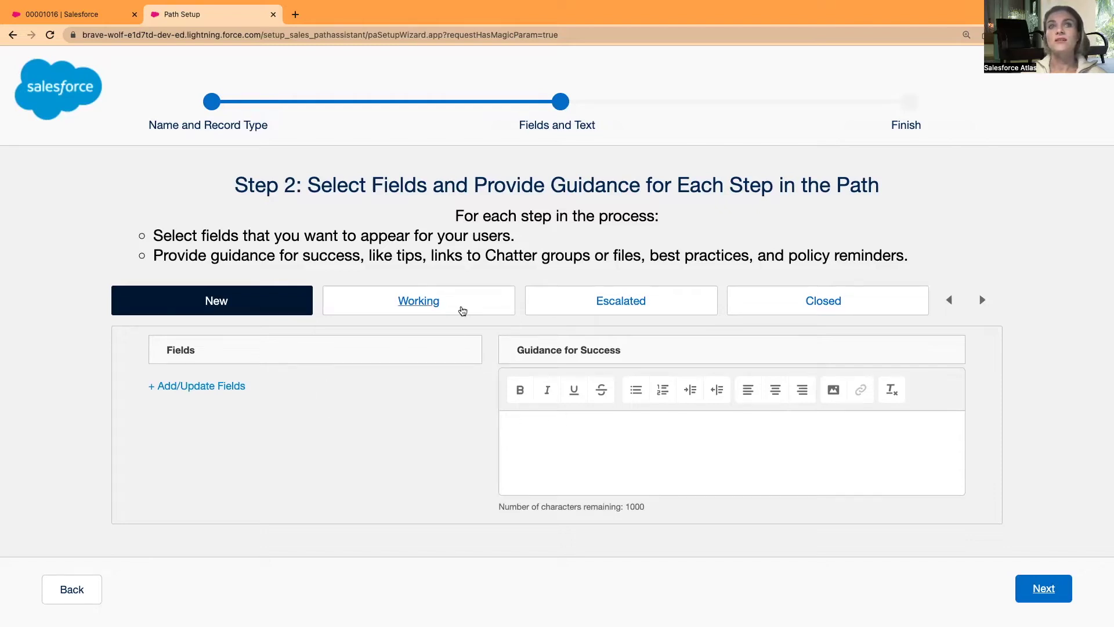
click(461, 310)
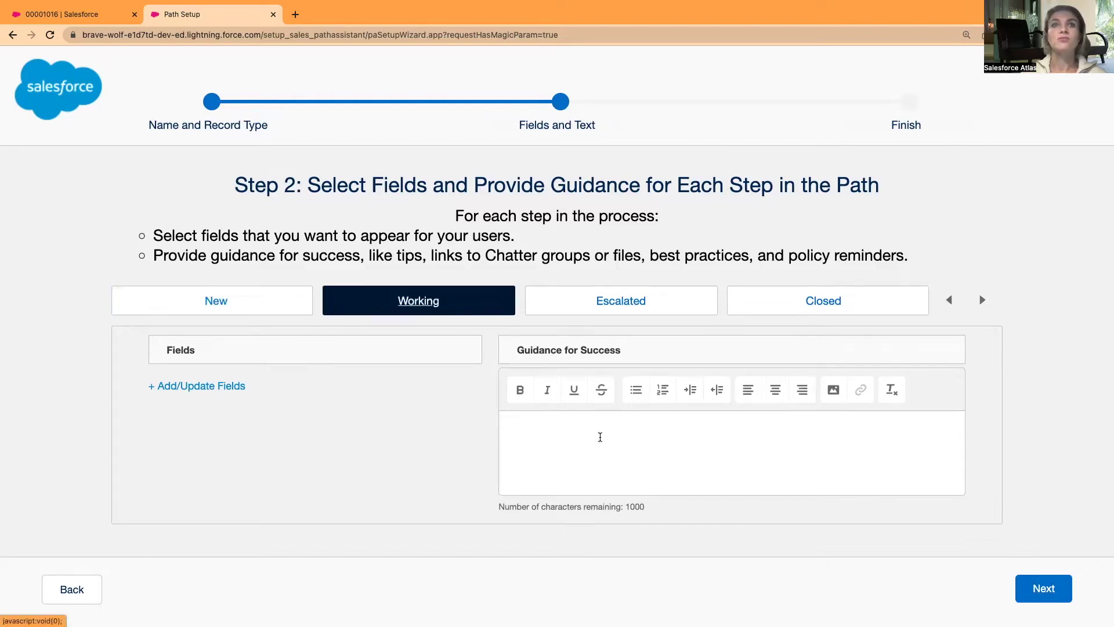
click(665, 306)
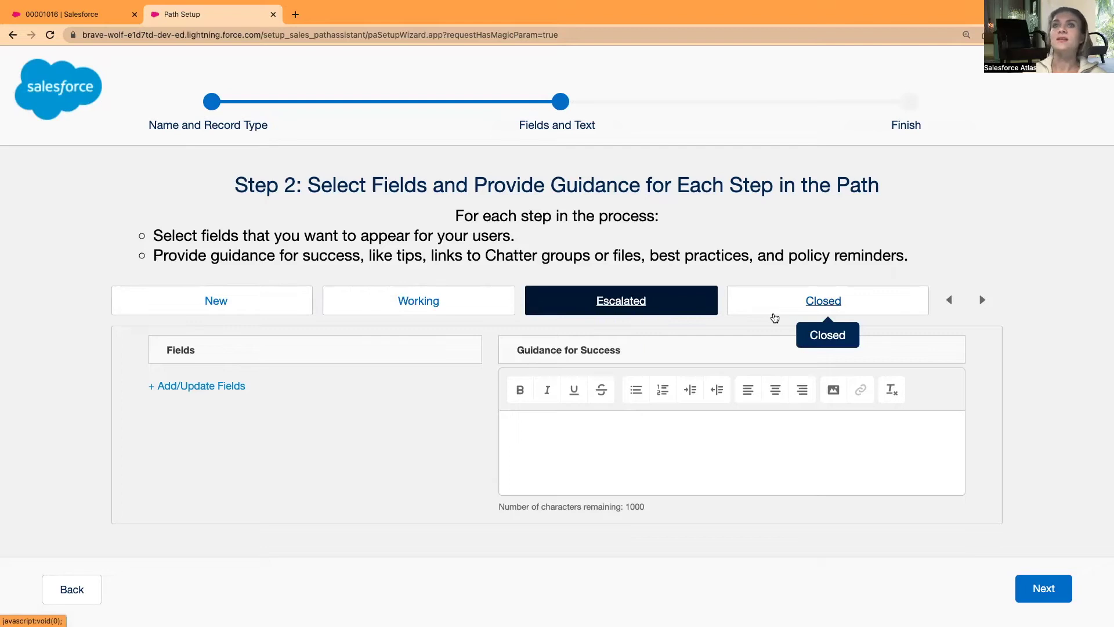
click(776, 315)
click(357, 309)
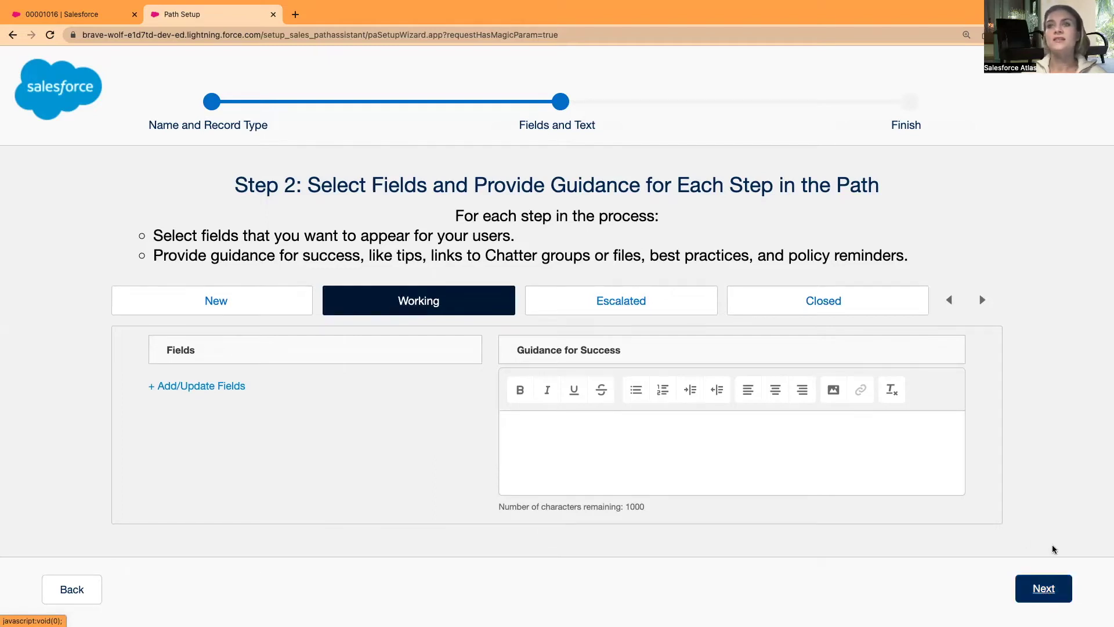
Step: Activate the Support Path without enabling celebrations, finish the path setup, and check its entry in Path Settings
click(1043, 588)
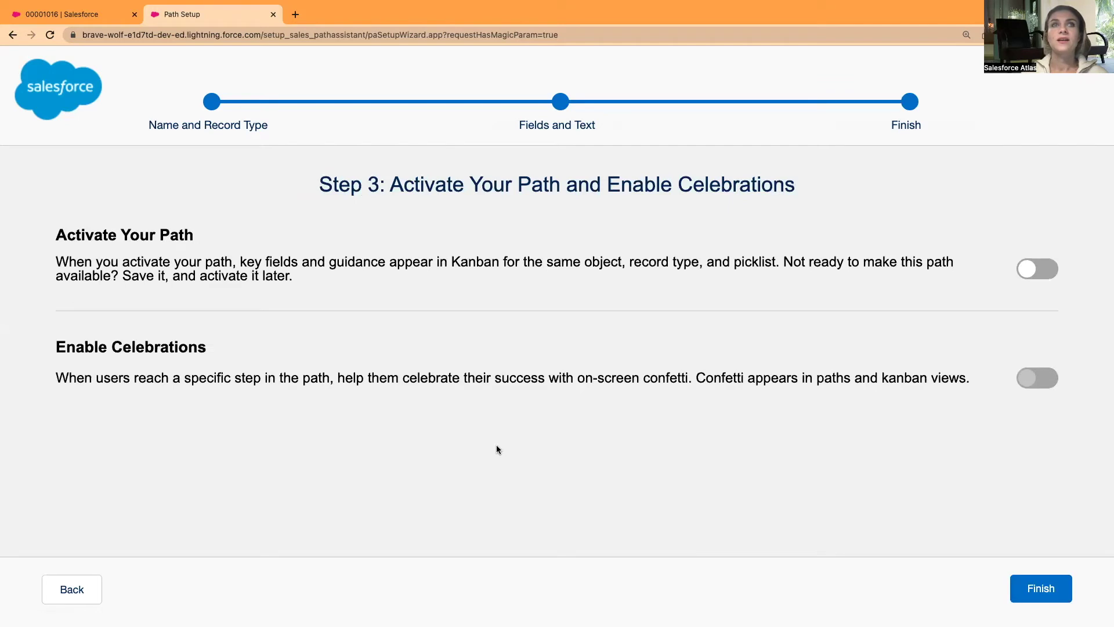
click(1034, 269)
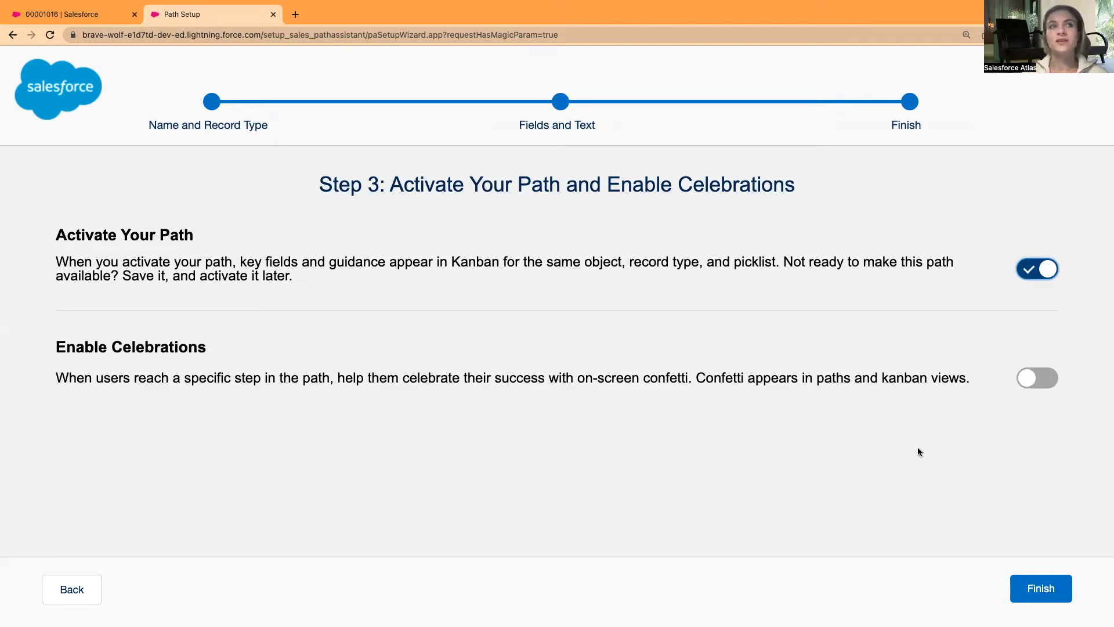
click(1043, 590)
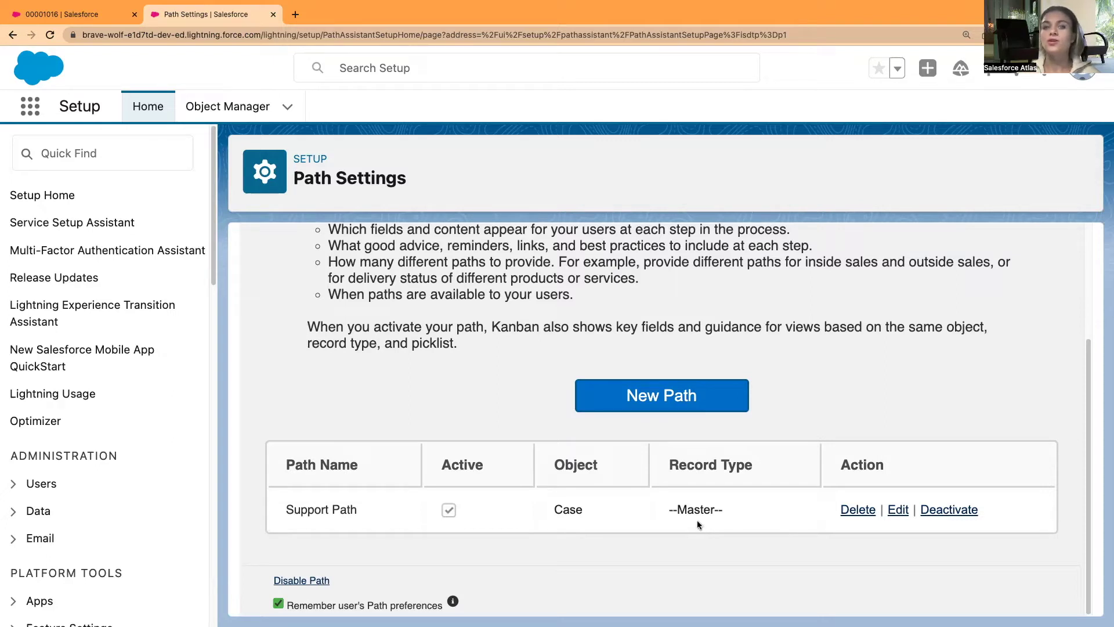
scroll(700, 534, up, 2)
scroll(676, 542, down, 2)
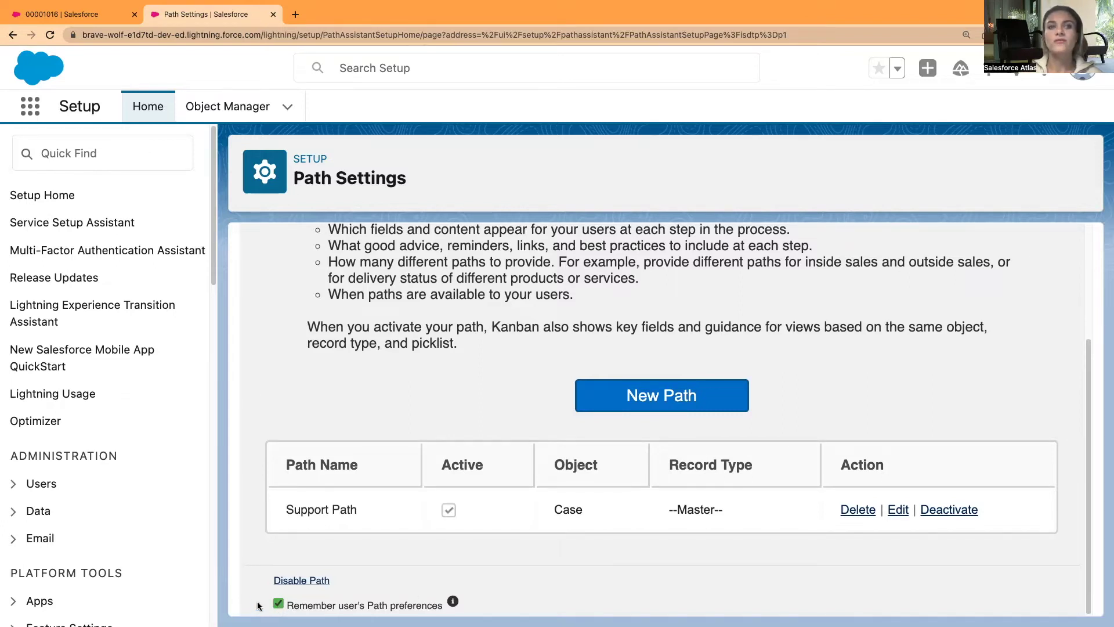
scroll(259, 526, up, 3)
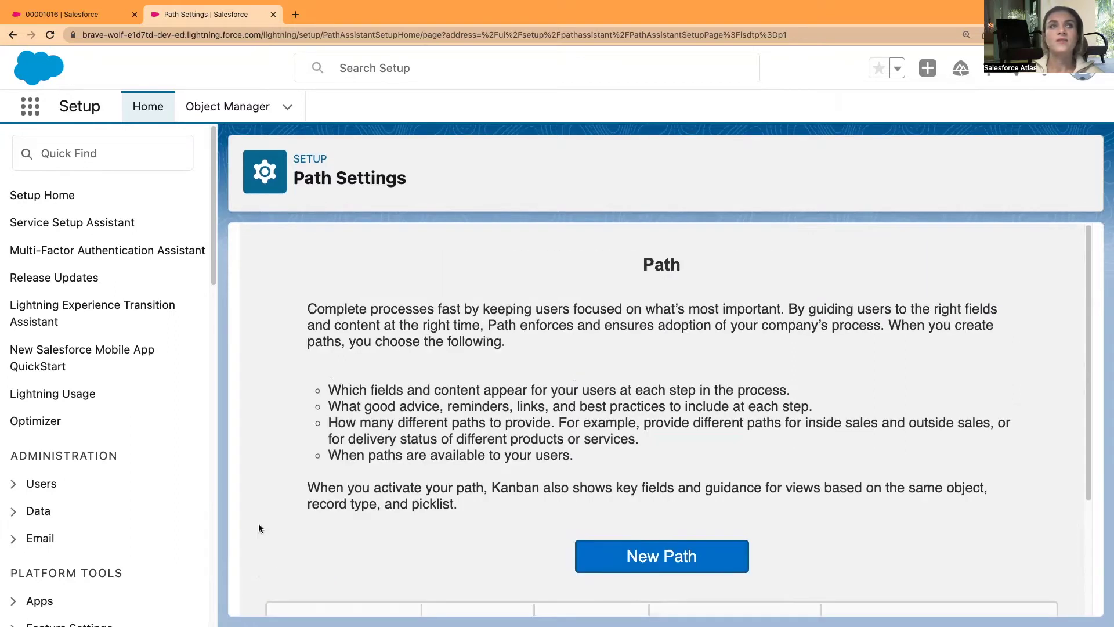
Step: Return to the open case record, open its page for editing in Lightning App Builder, and permanently dismiss the walkthrough tip
click(58, 13)
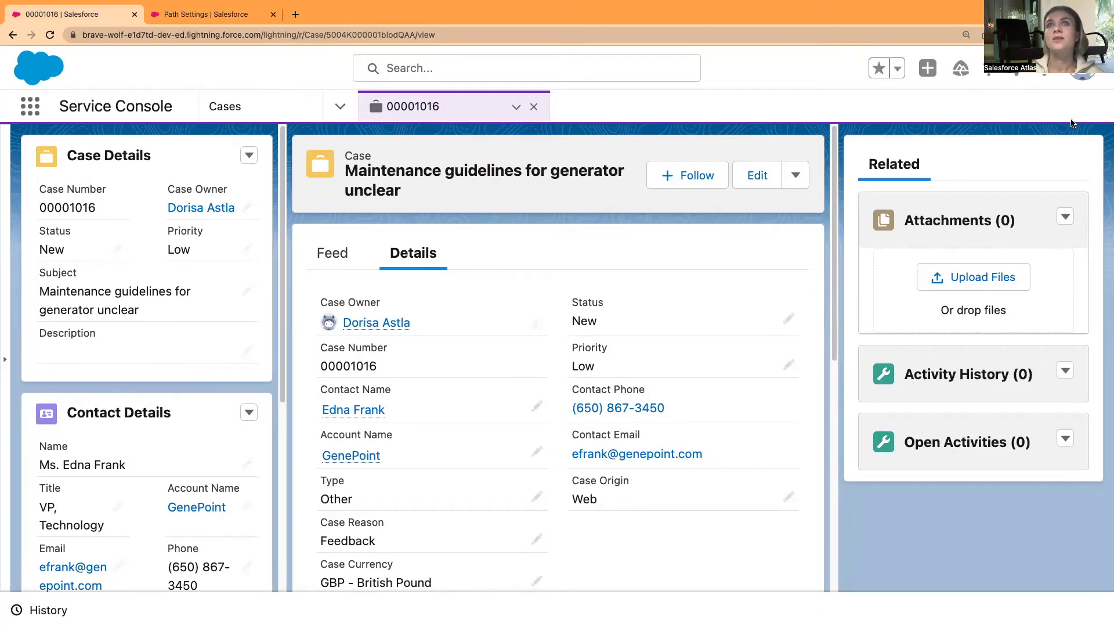
click(1015, 69)
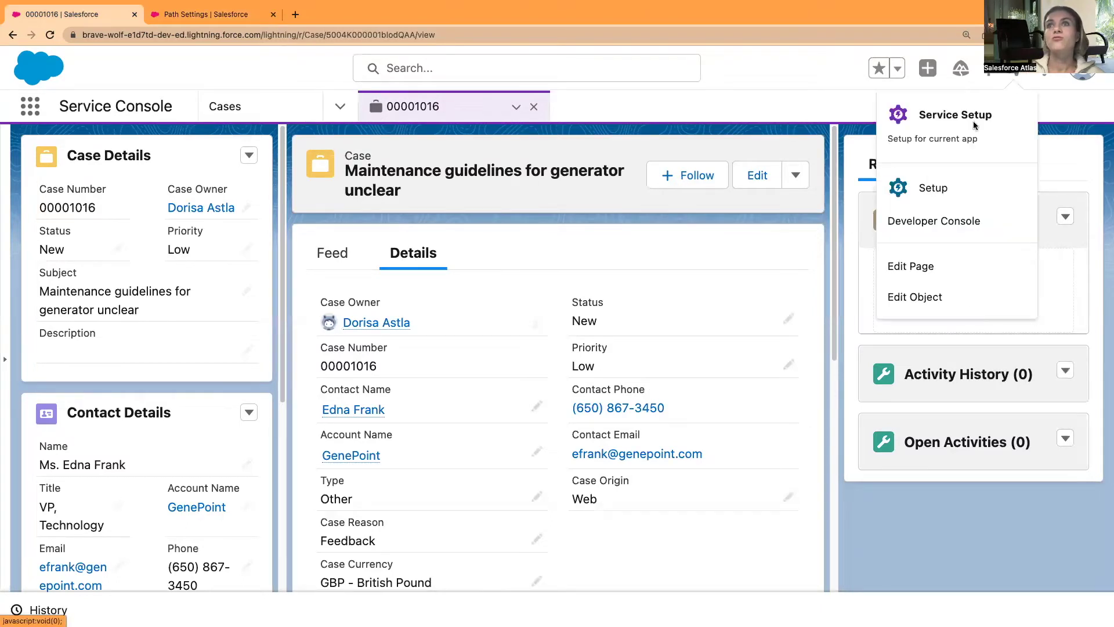
click(910, 268)
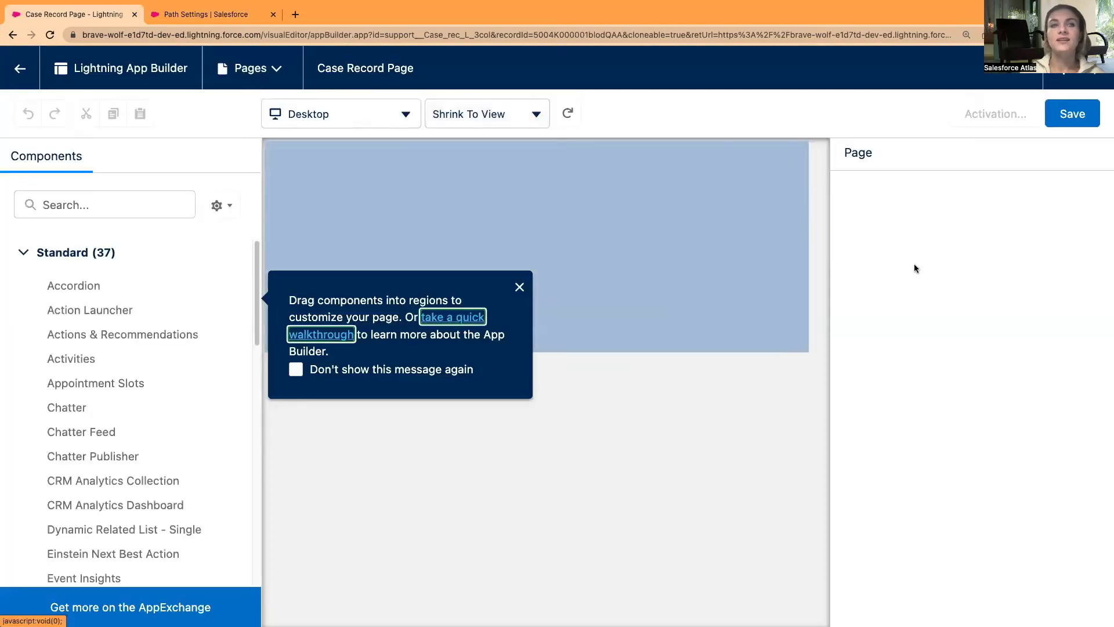
click(296, 369)
click(520, 287)
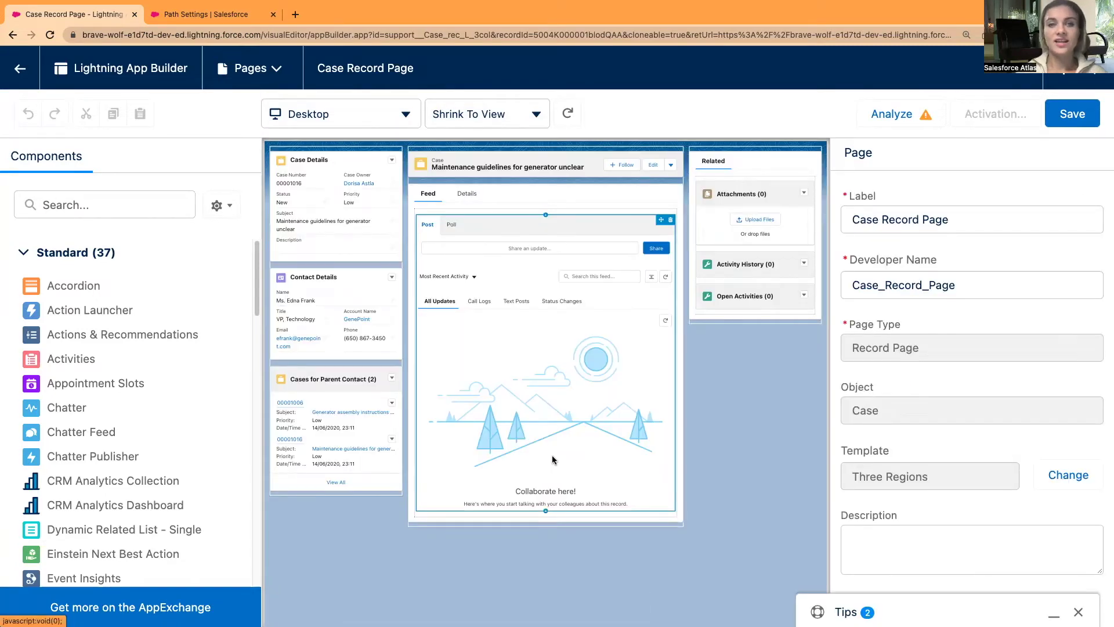
Step: Add the Path component between the case header and the Feed and Details tabs, leaving the option to hide the path update button off
click(477, 186)
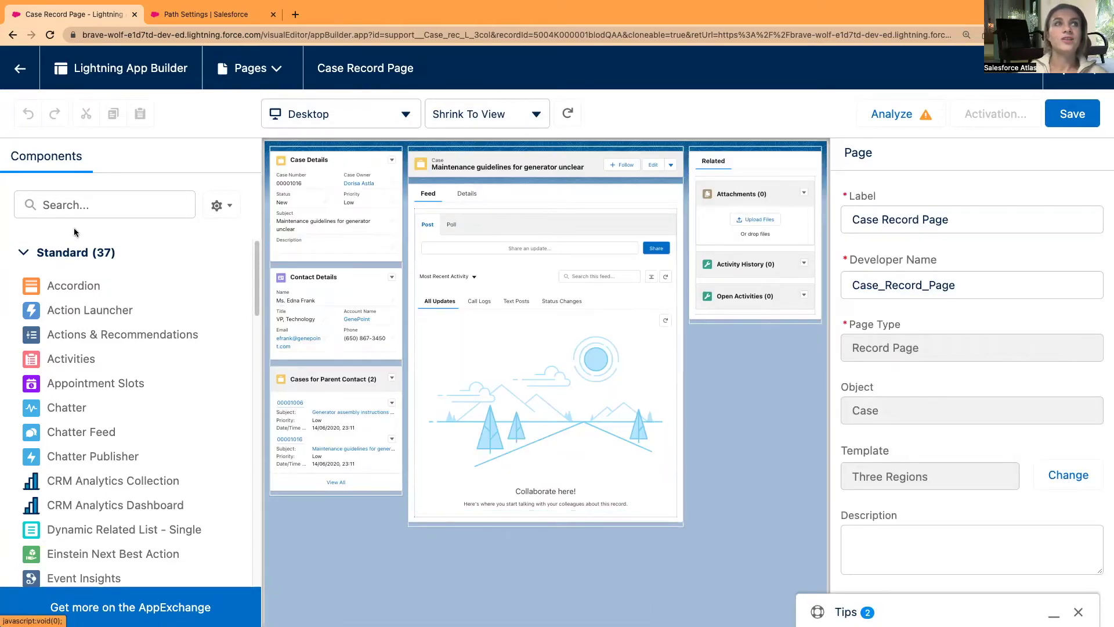
click(75, 205)
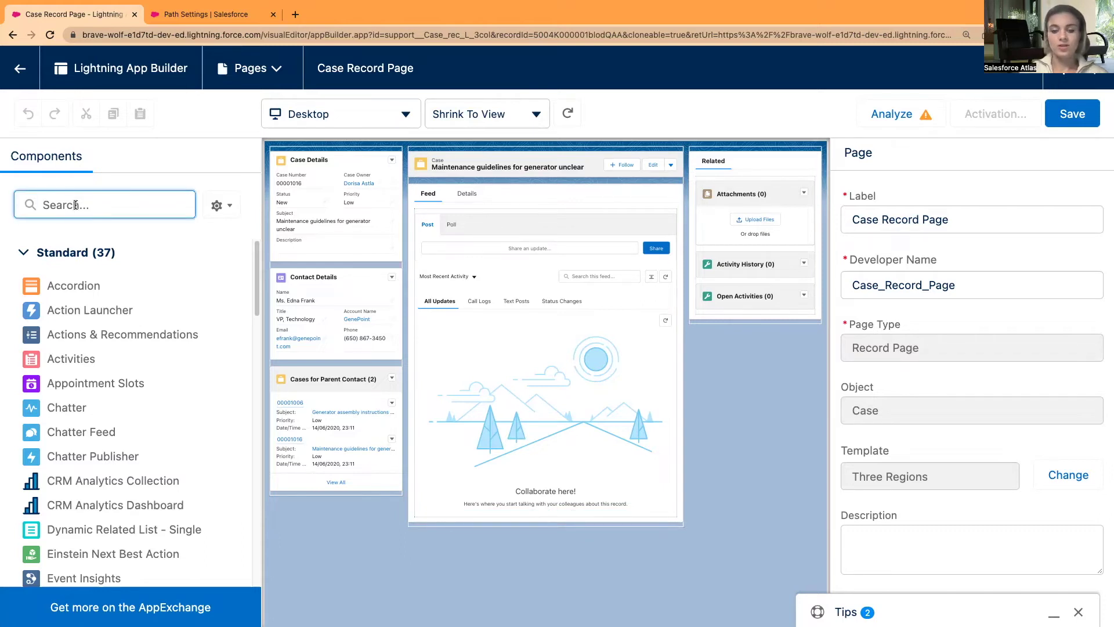
text(patg)
key(BackSpace)
drag(117, 286, 511, 184)
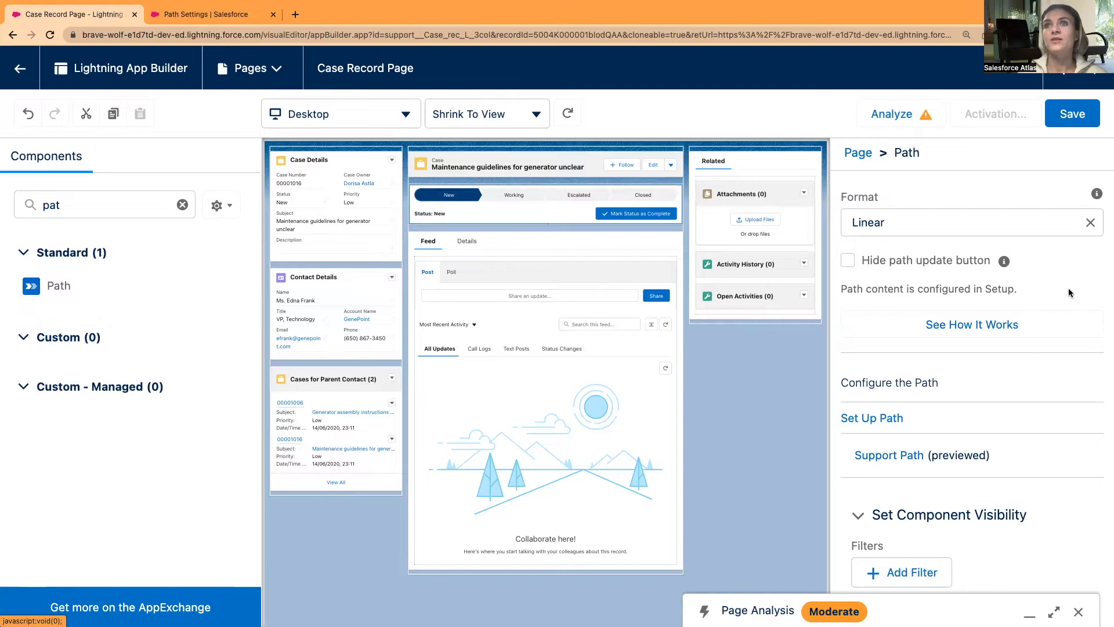
click(883, 260)
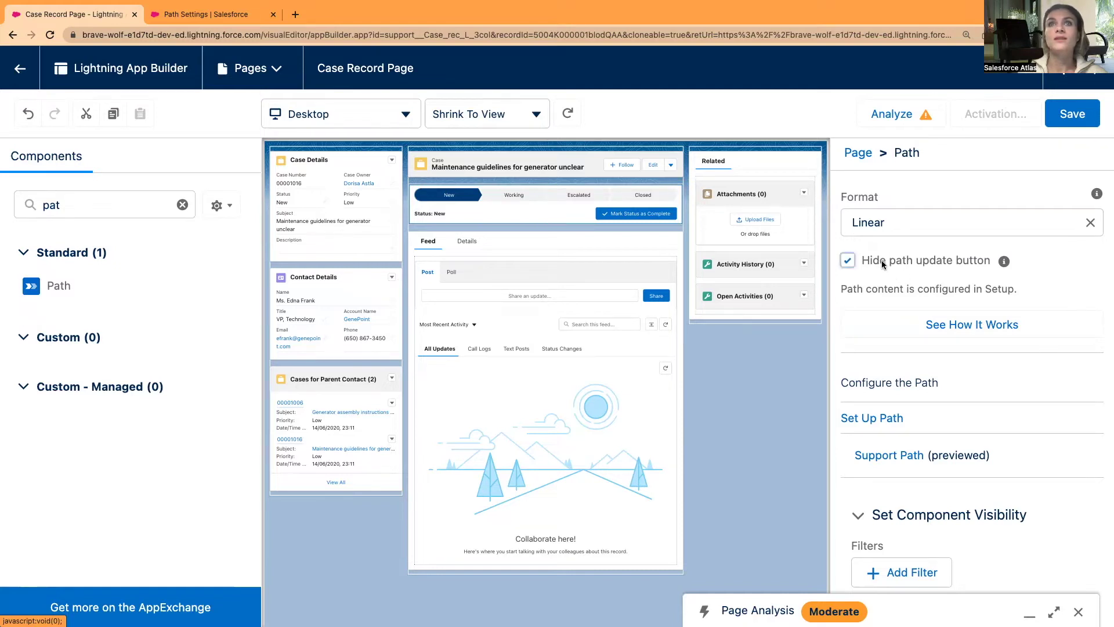
click(882, 260)
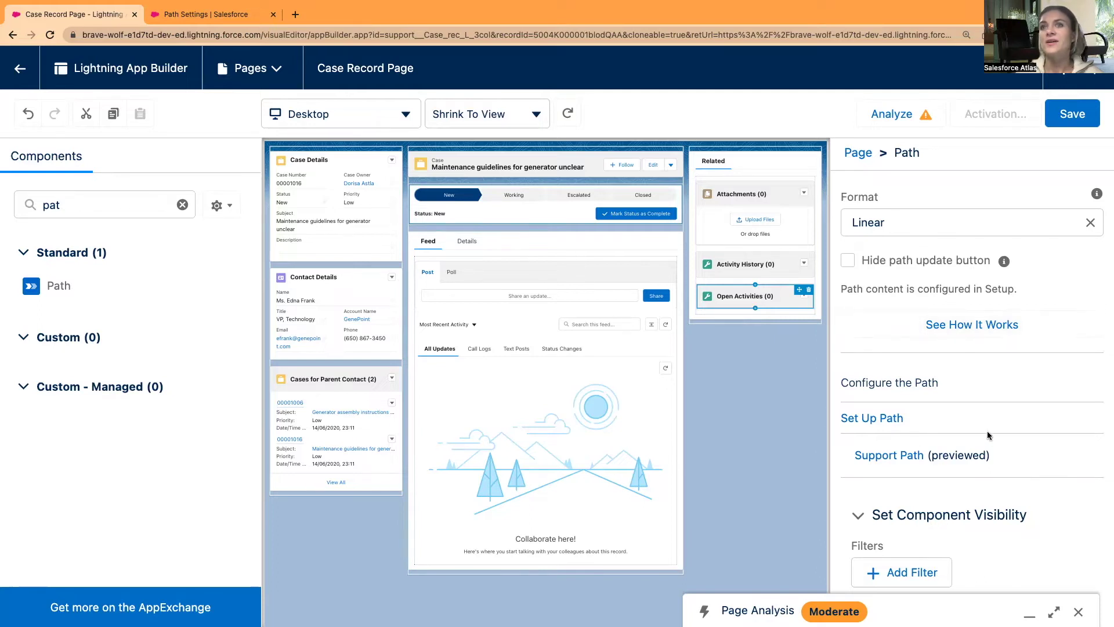
Step: Save the Case Record Page and begin activating it with an assignment to apps, record types and profiles
click(1078, 612)
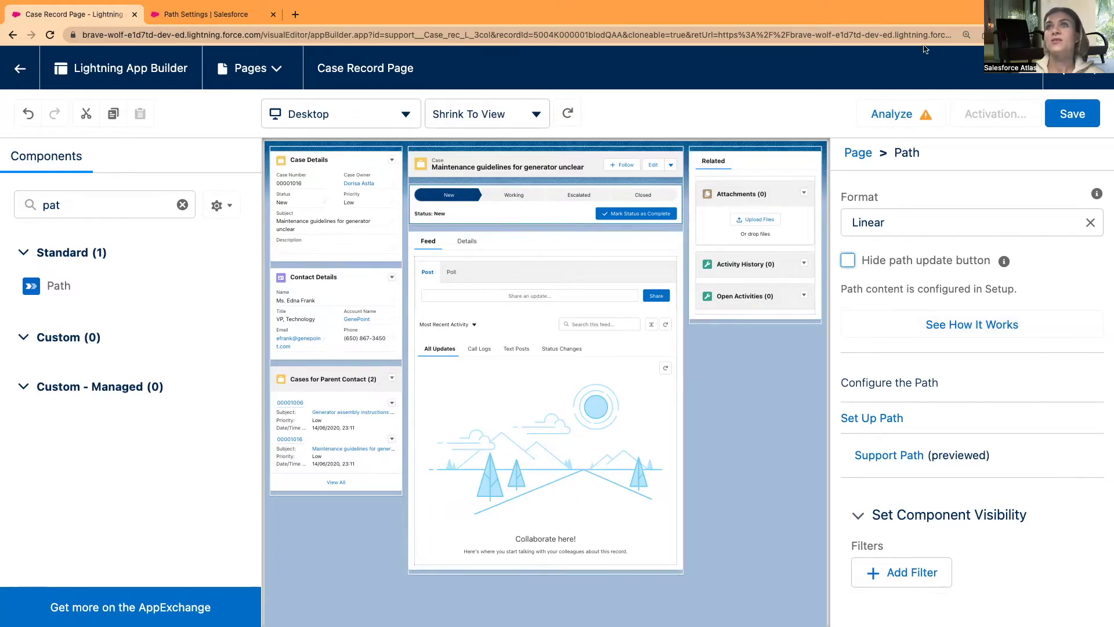
click(1069, 114)
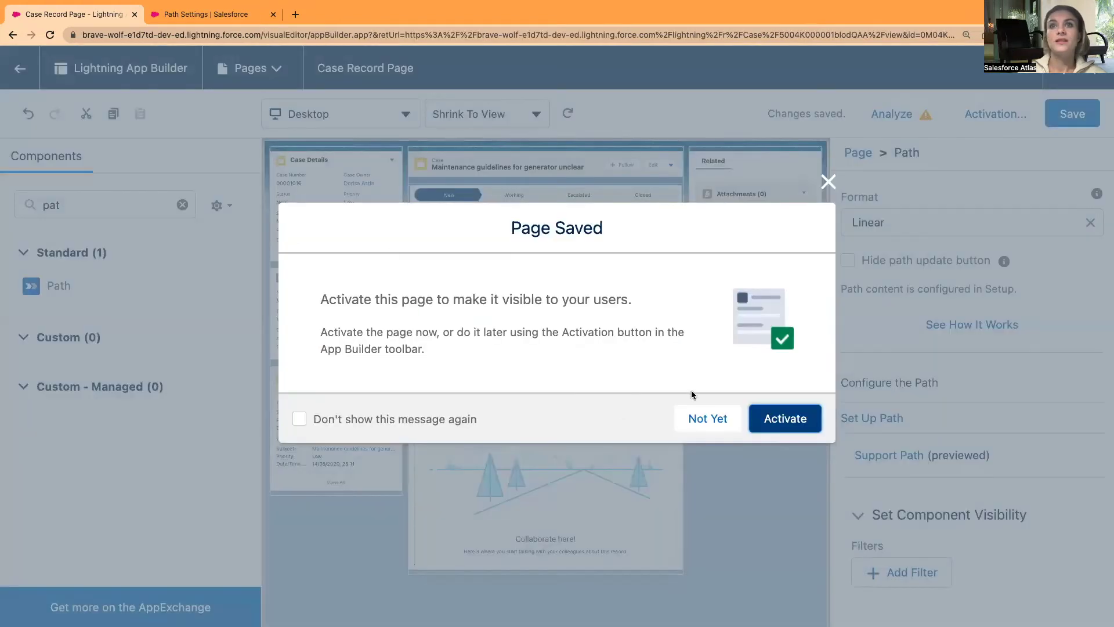
click(789, 421)
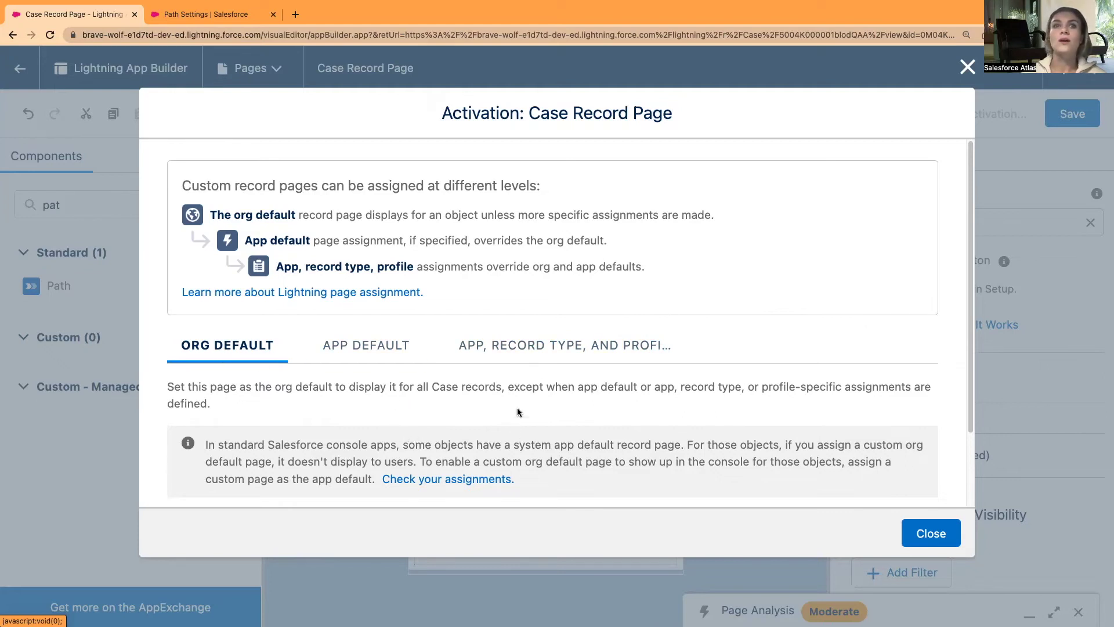
click(554, 348)
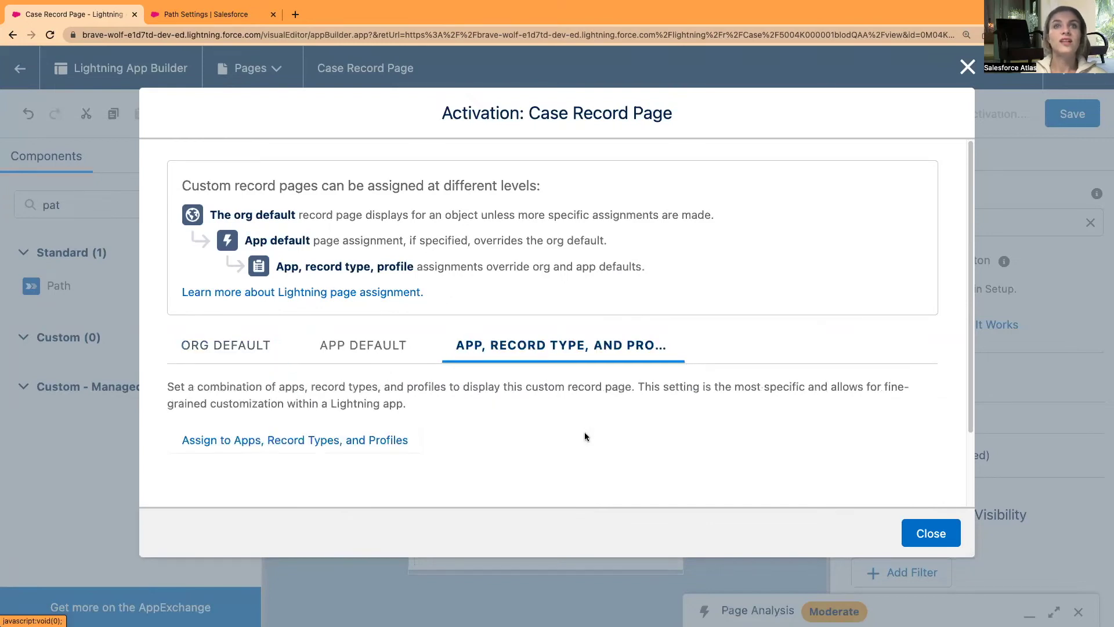
click(246, 441)
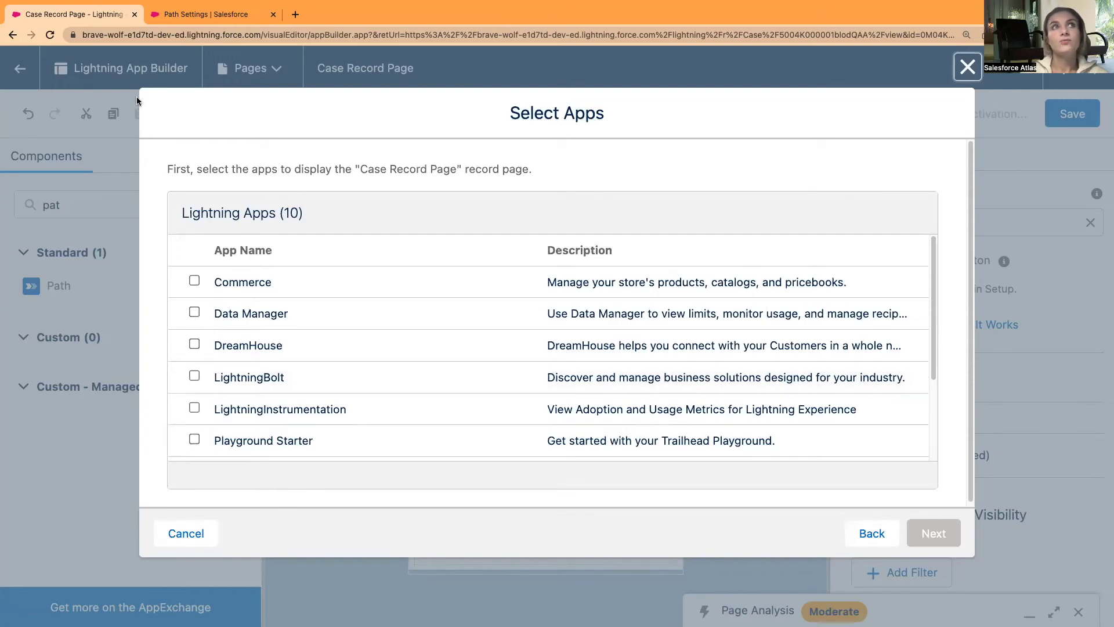
Step: Assign the record page to the Service Console app with the Desktop and phone form factor
scroll(538, 397, down, 5)
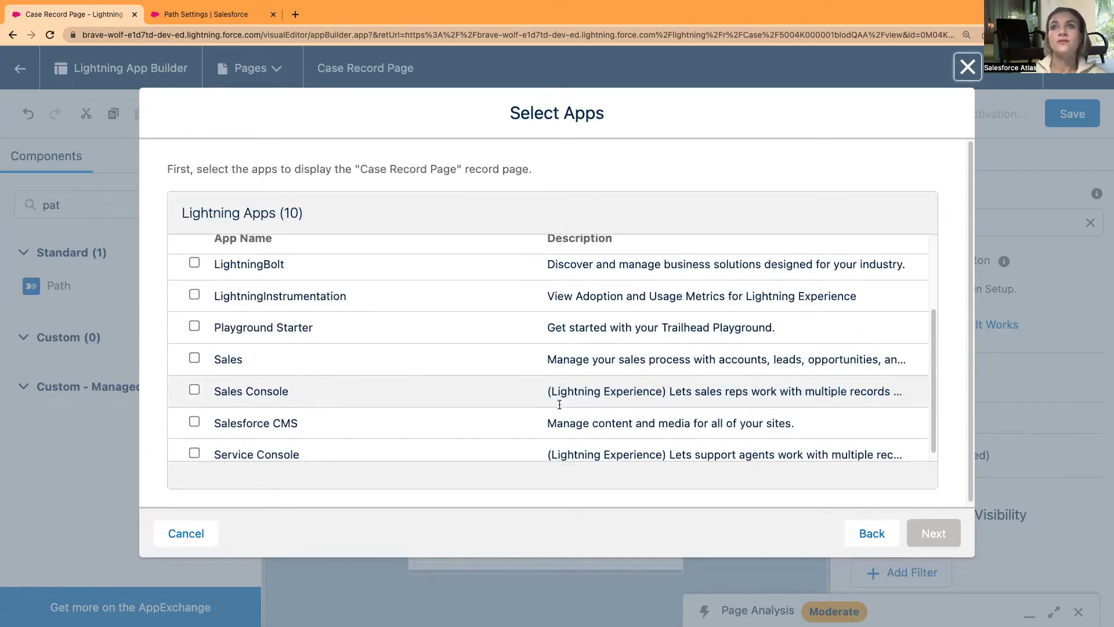
click(194, 443)
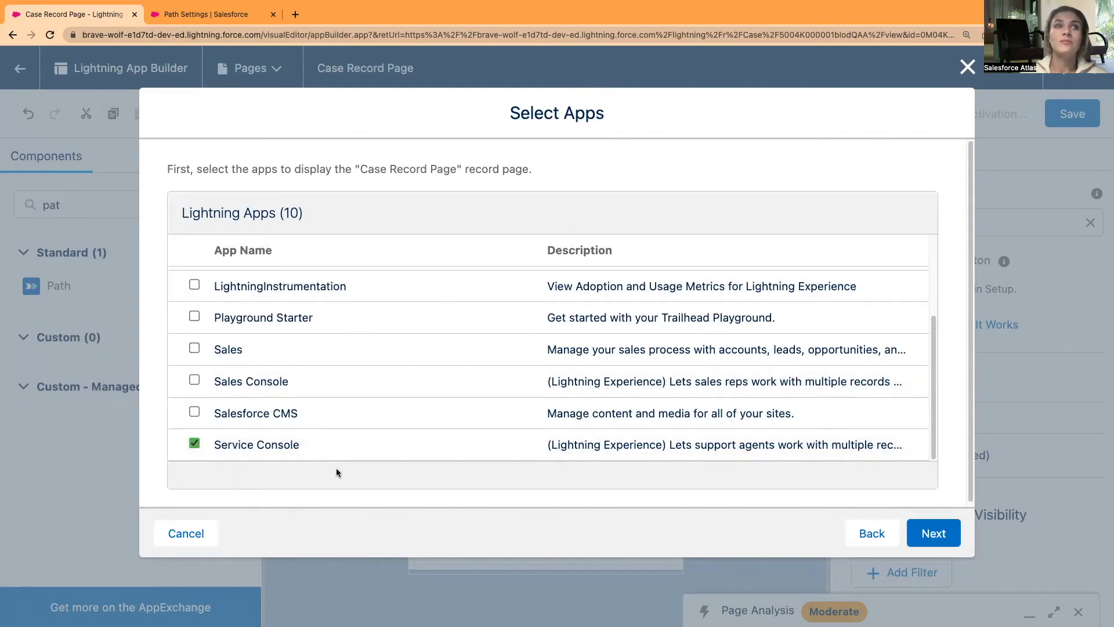
scroll(346, 454, up, 5)
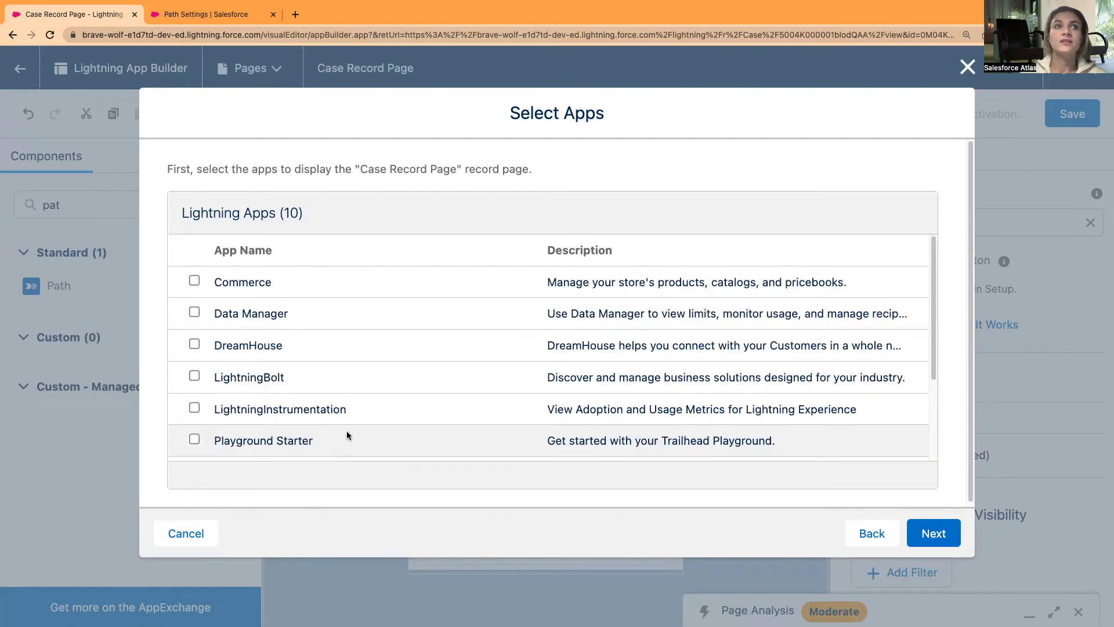
scroll(360, 378, down, 4)
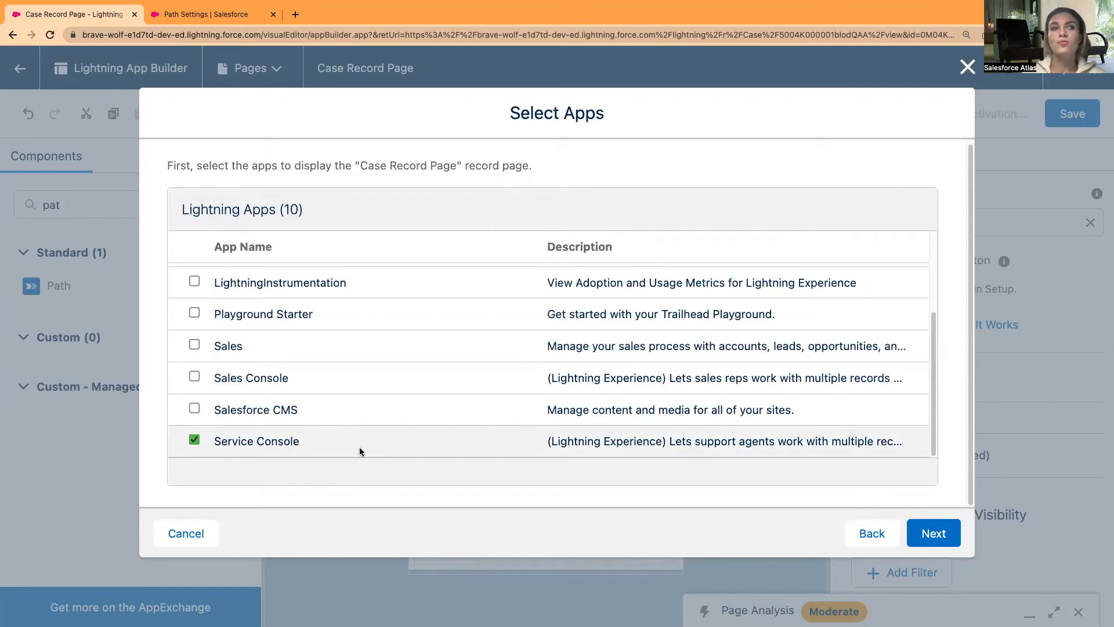
click(938, 537)
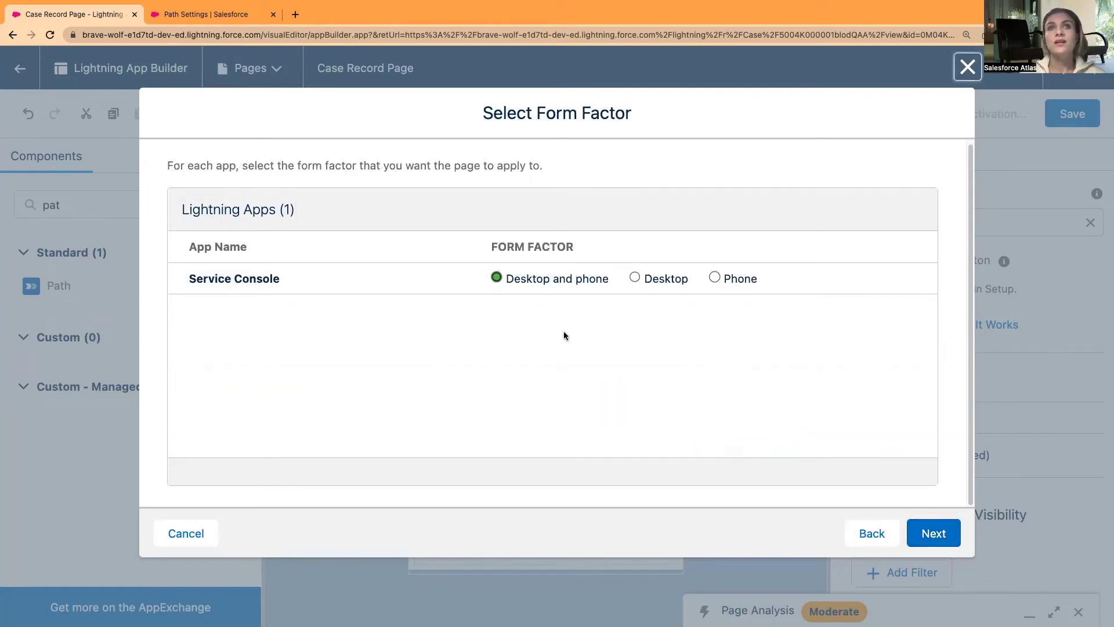
click(924, 533)
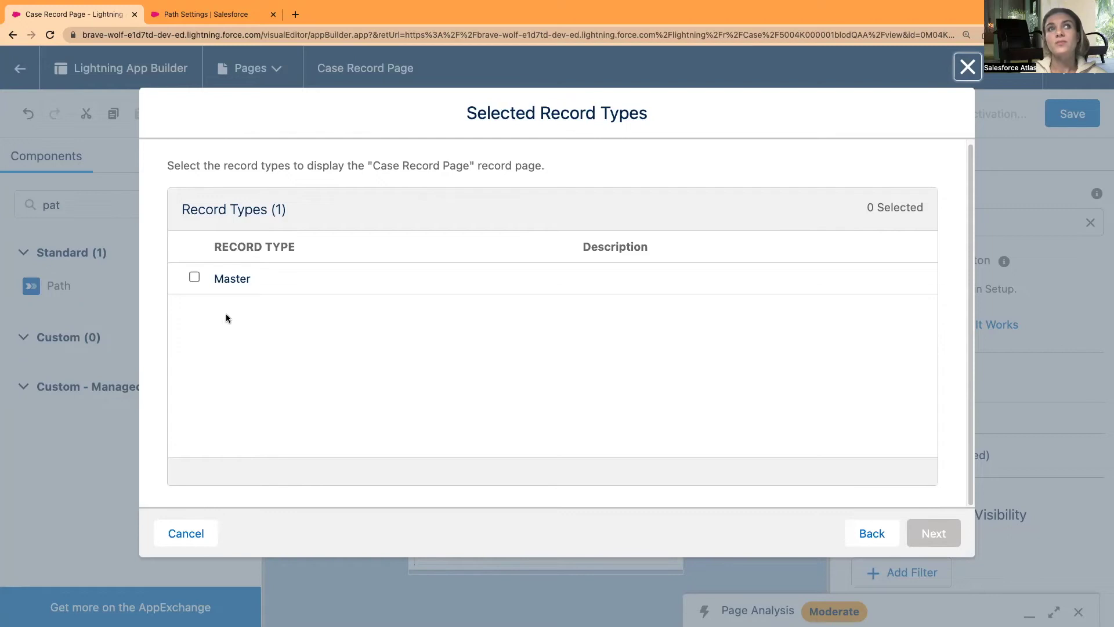
Step: Select the Master record type and the System Administrator profile for the page assignment, and continue to the assignment review
click(196, 276)
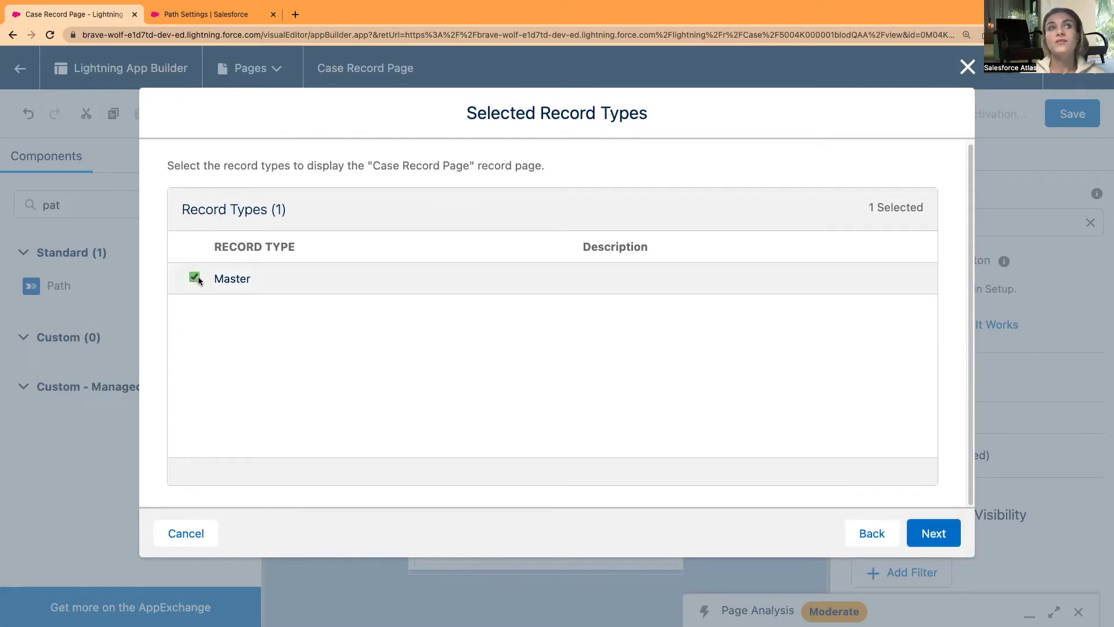
click(942, 533)
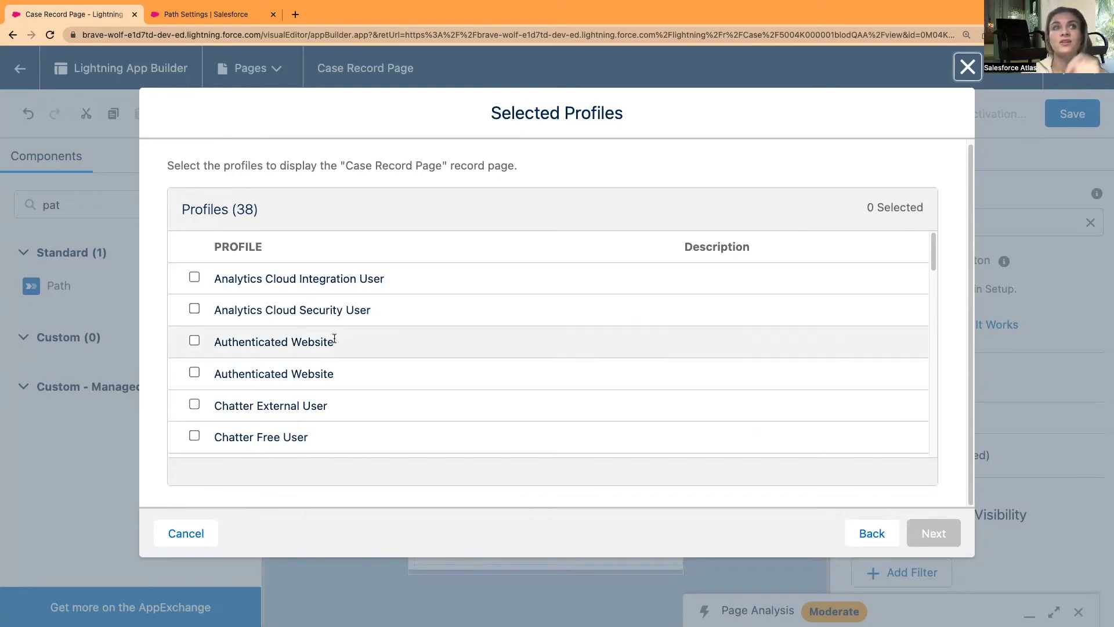
scroll(340, 381, down, 15)
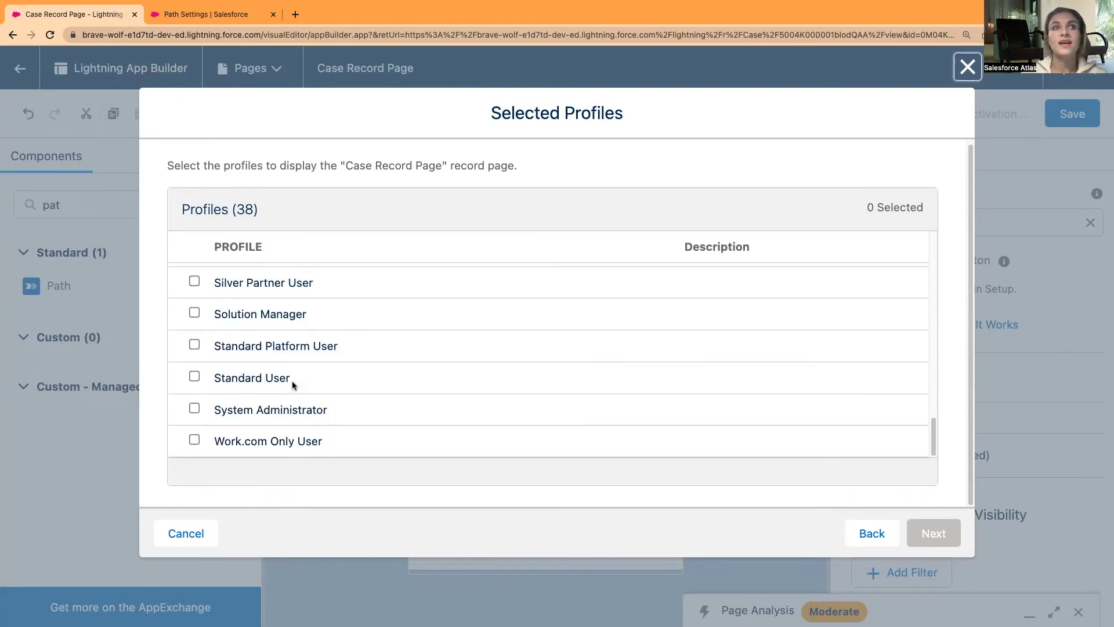
click(195, 409)
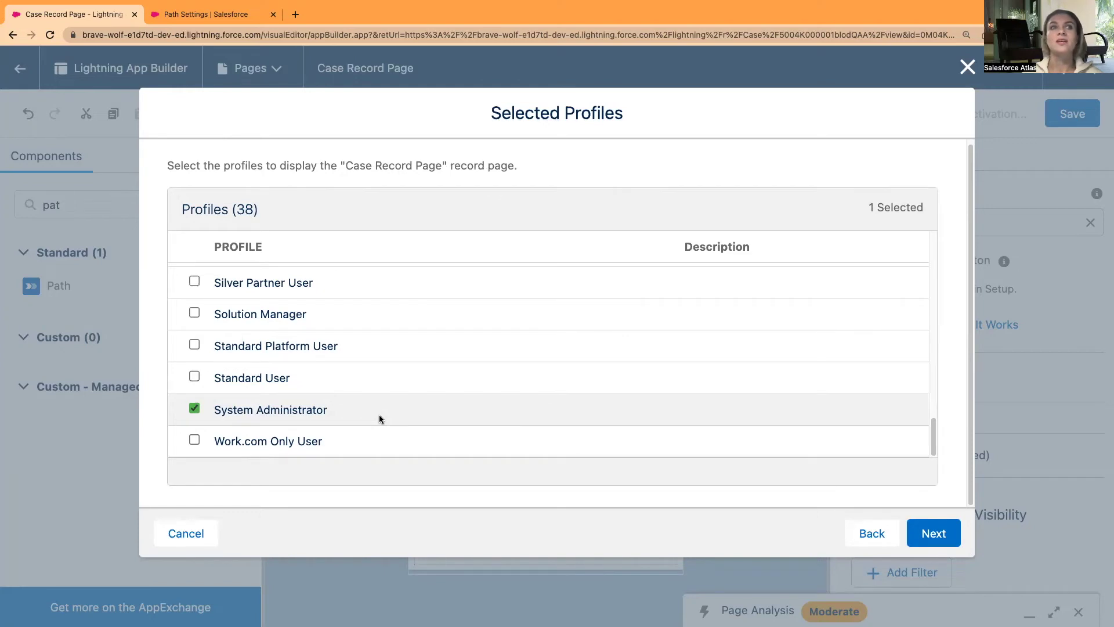
scroll(281, 383, up, 1)
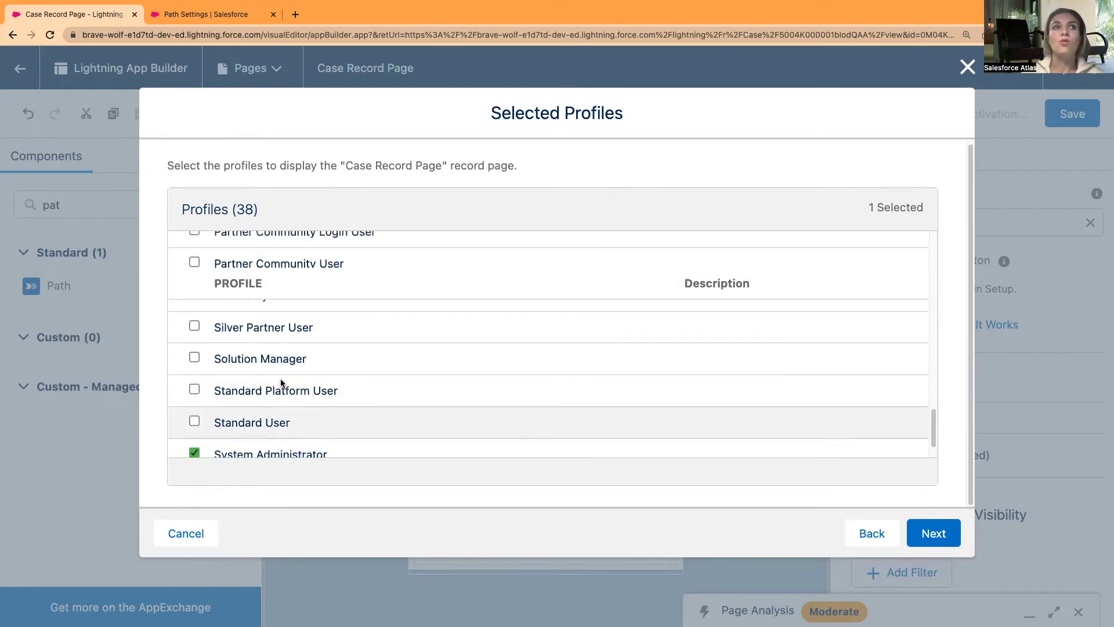
scroll(313, 395, down, 2)
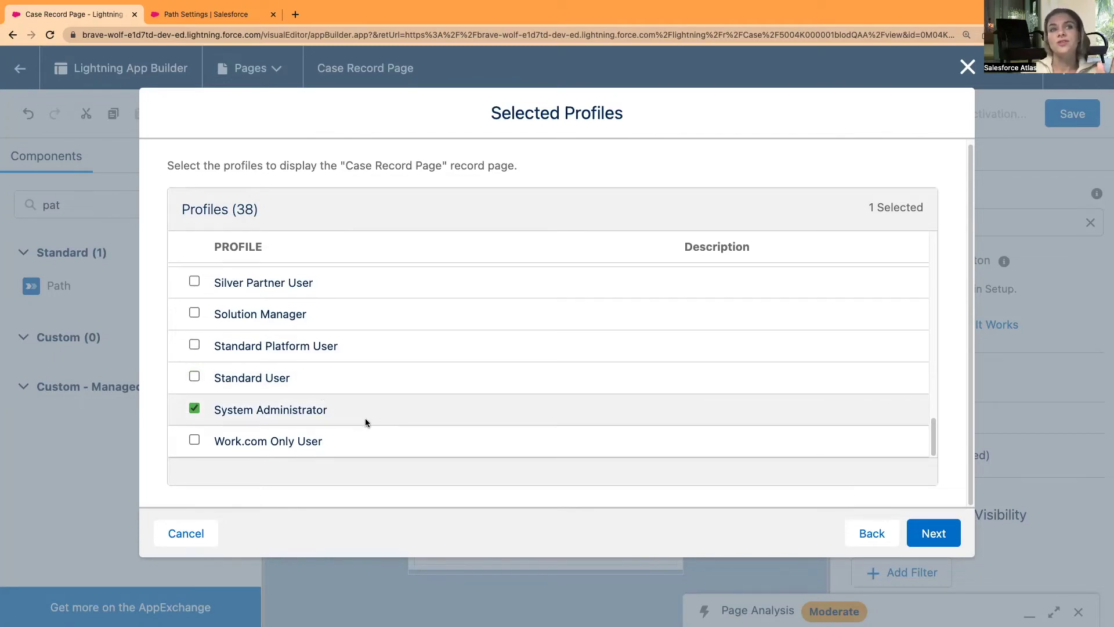
click(948, 543)
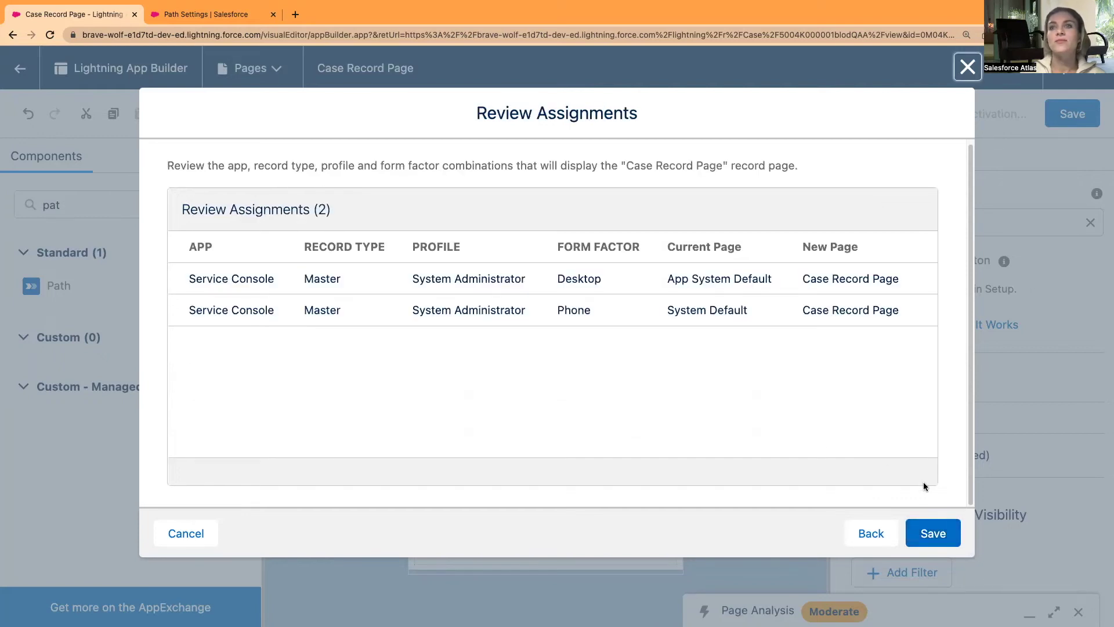
Step: Save the reviewed assignments and the Case Record Page, and go back to the case record
click(938, 536)
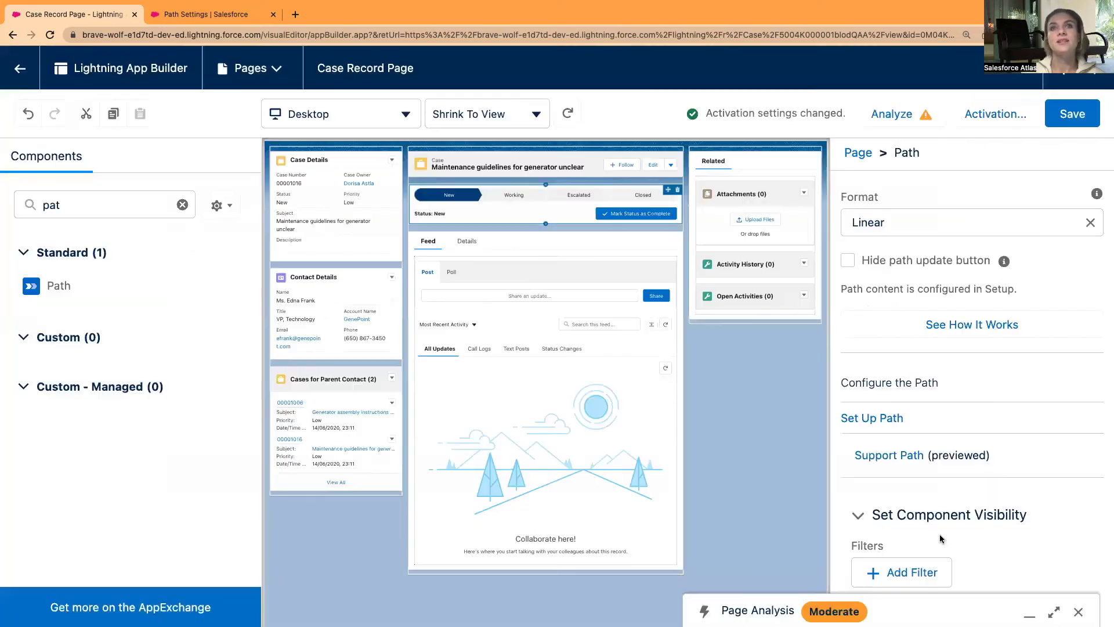
click(1072, 114)
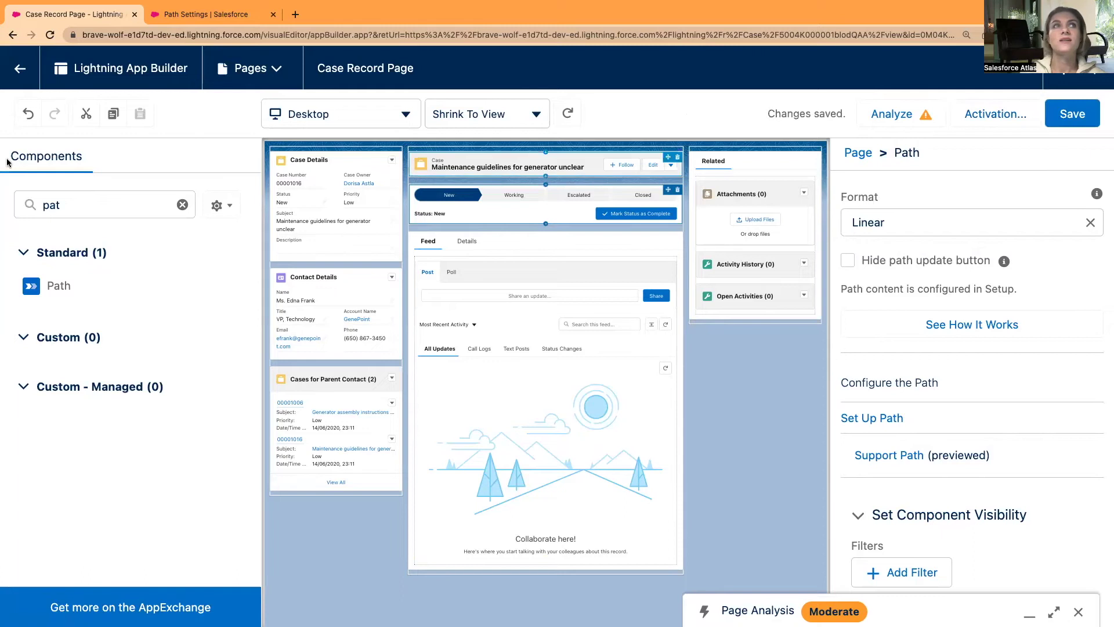
click(19, 68)
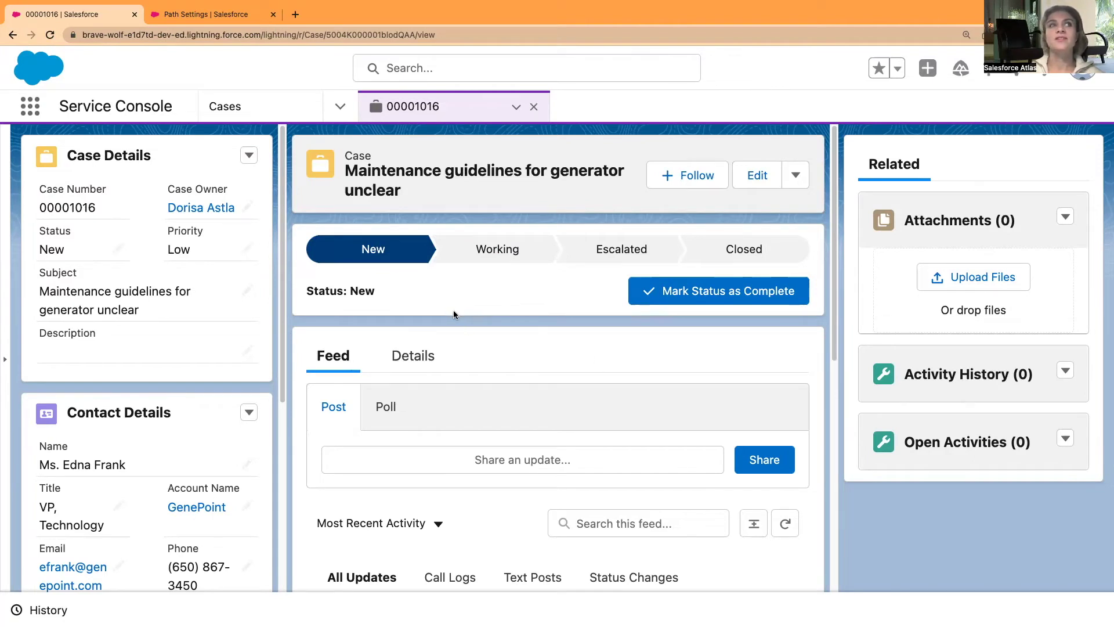
Step: Show the case's details and advance its status along the path through Working to Escalated
click(414, 355)
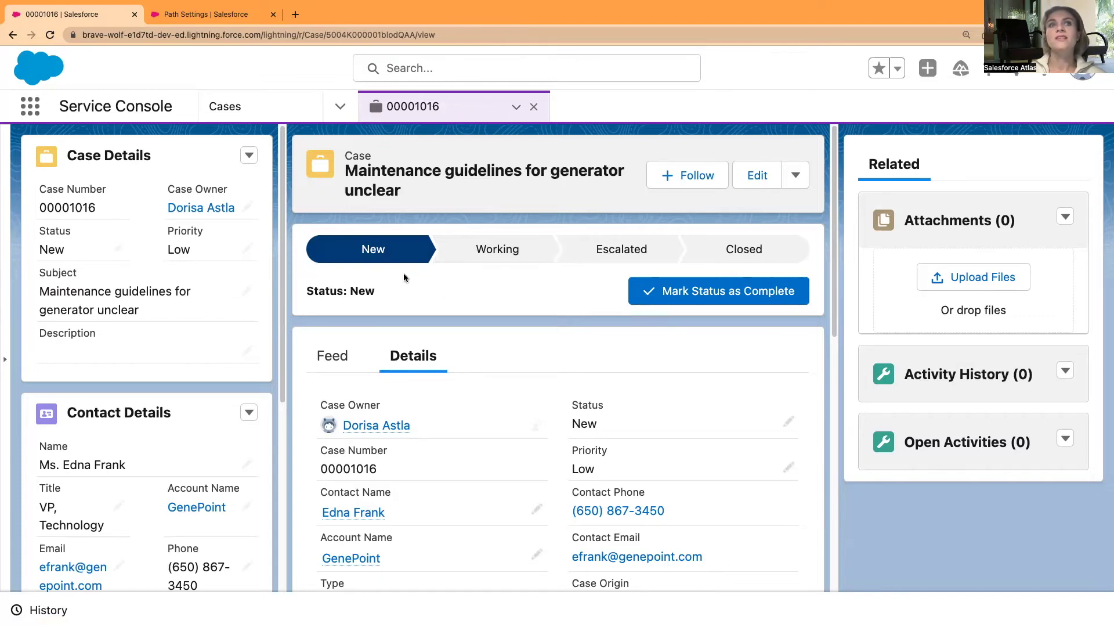
click(697, 291)
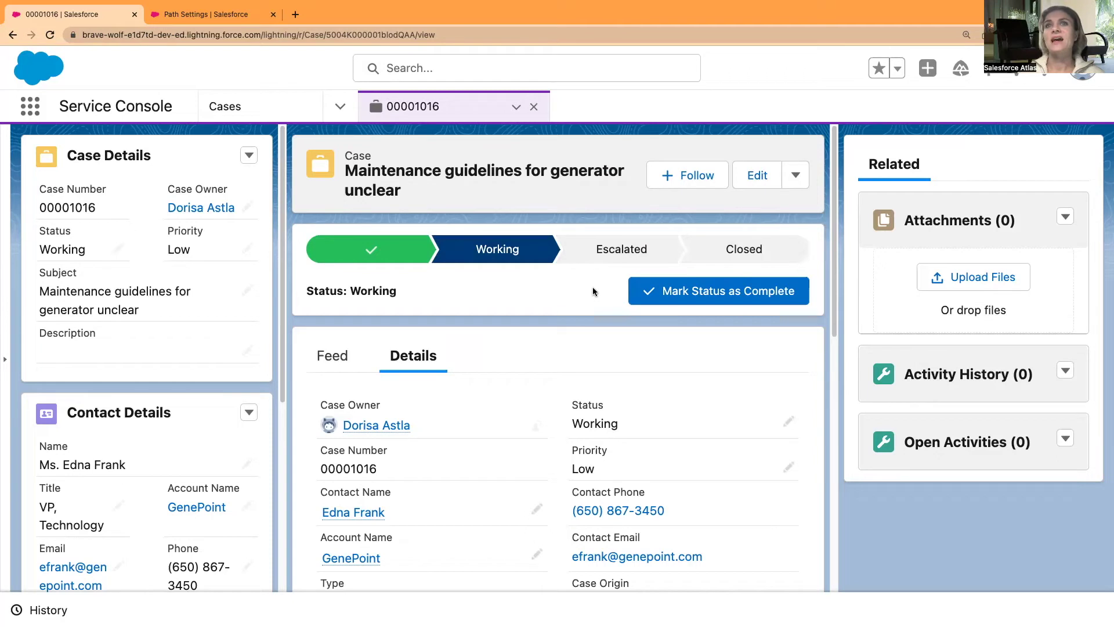
click(707, 296)
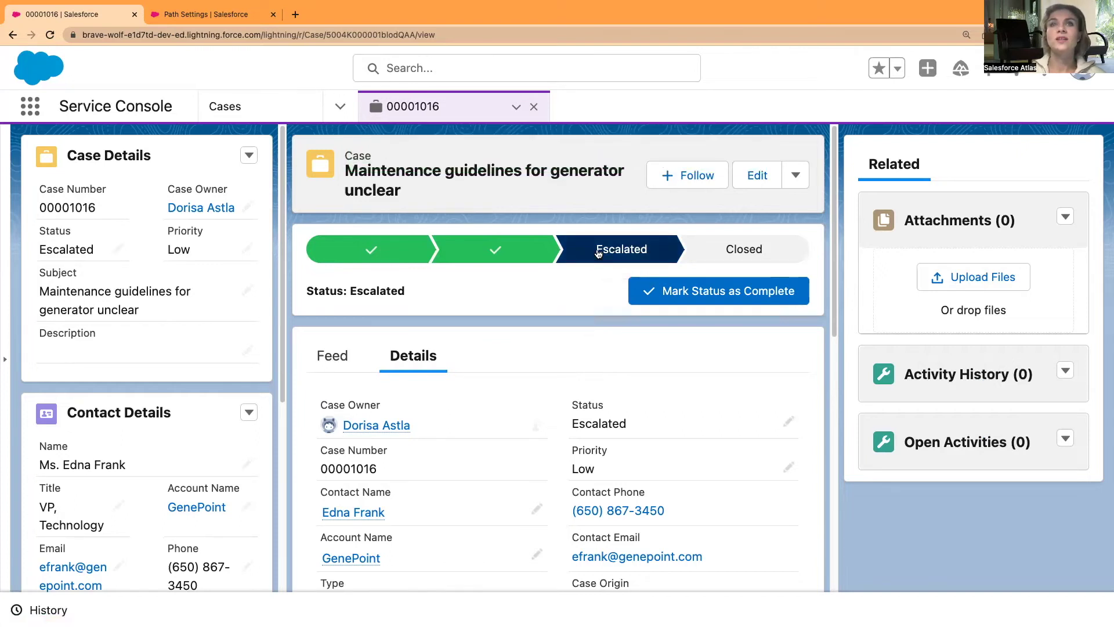
Step: Set the case back to Working on the path, and then mark Closed as its current status
click(497, 249)
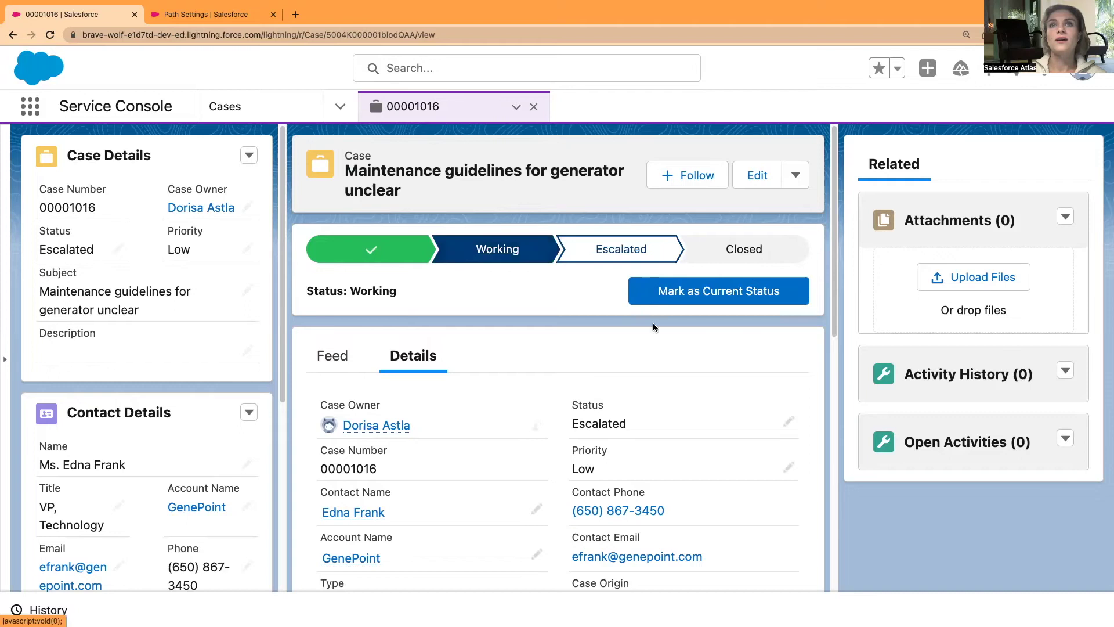
click(646, 293)
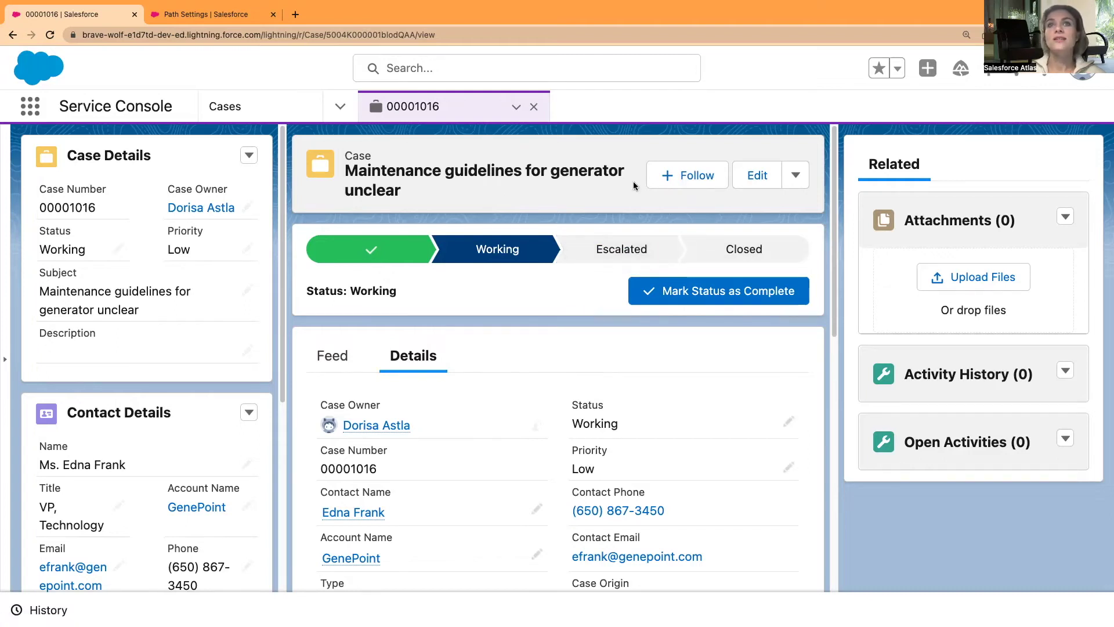
click(746, 251)
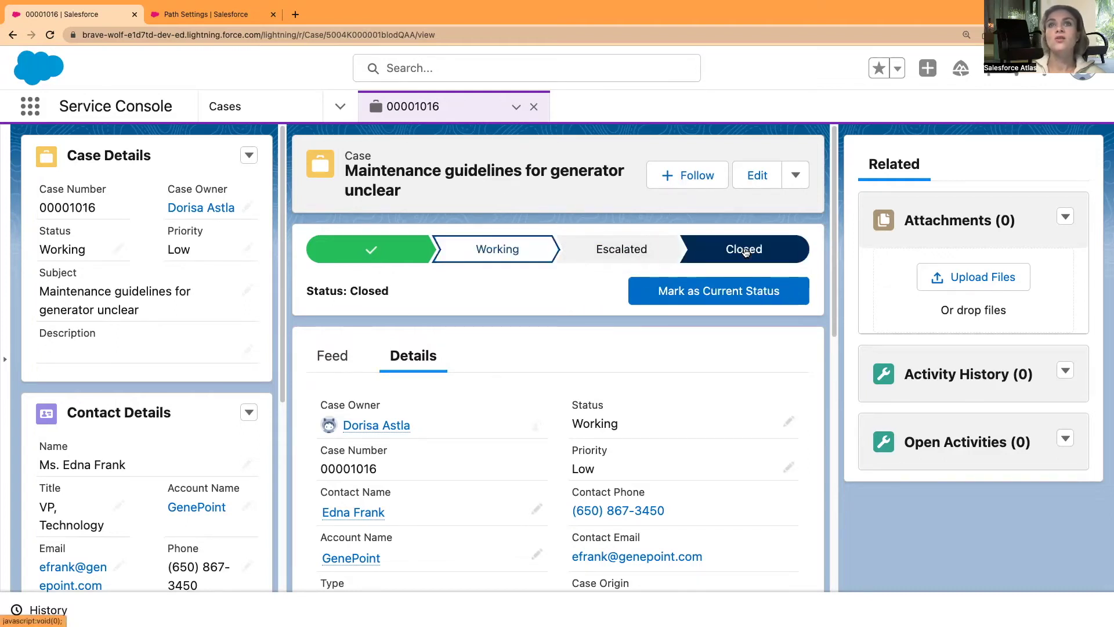
click(736, 293)
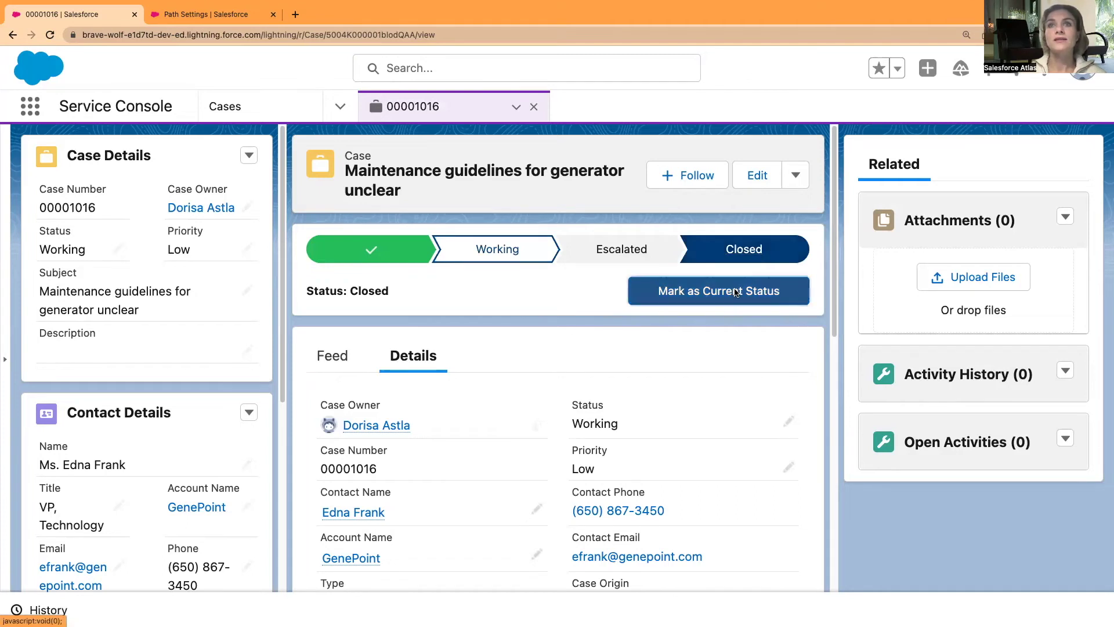
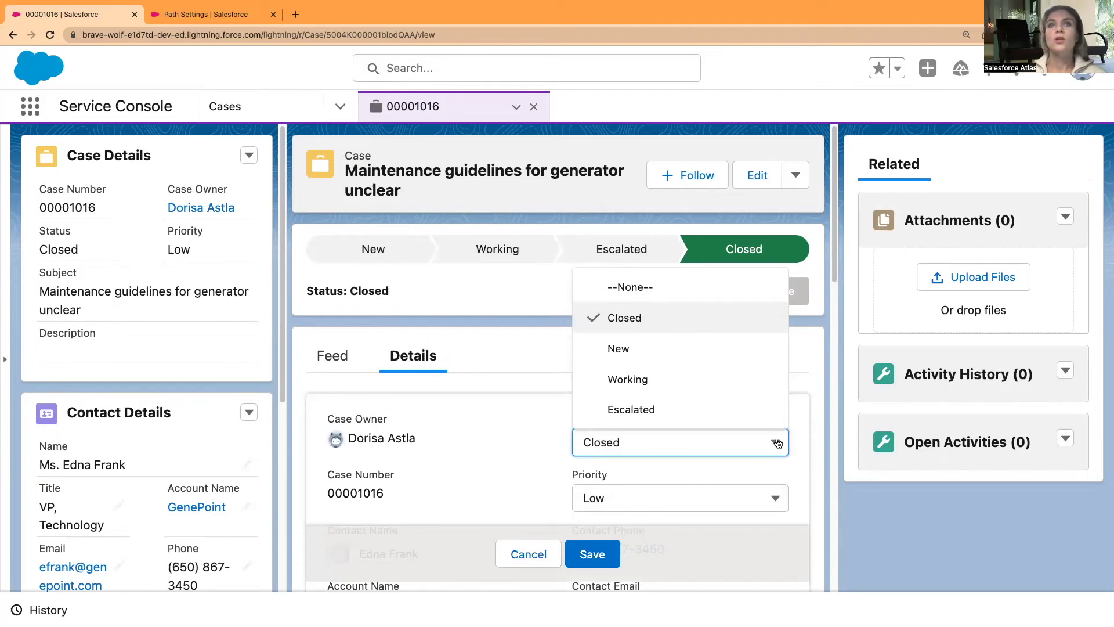
click(528, 554)
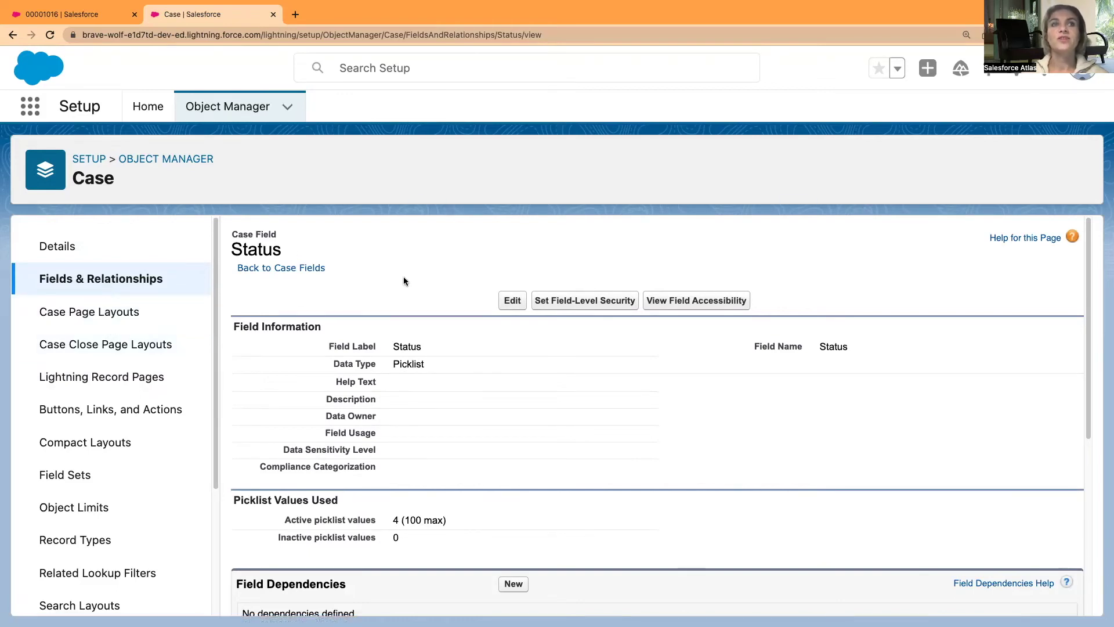
Step: Add the value Open to the Case Status picklist, include it in Support Process, and save
scroll(490, 324, down, 5)
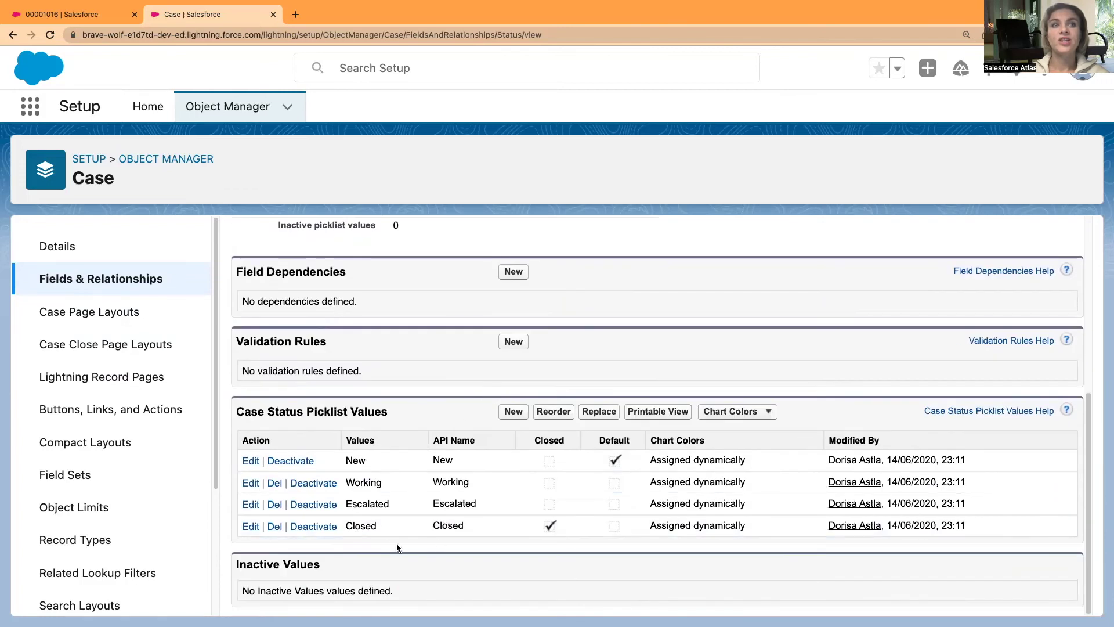
scroll(459, 493, up, 1)
scroll(487, 453, down, 1)
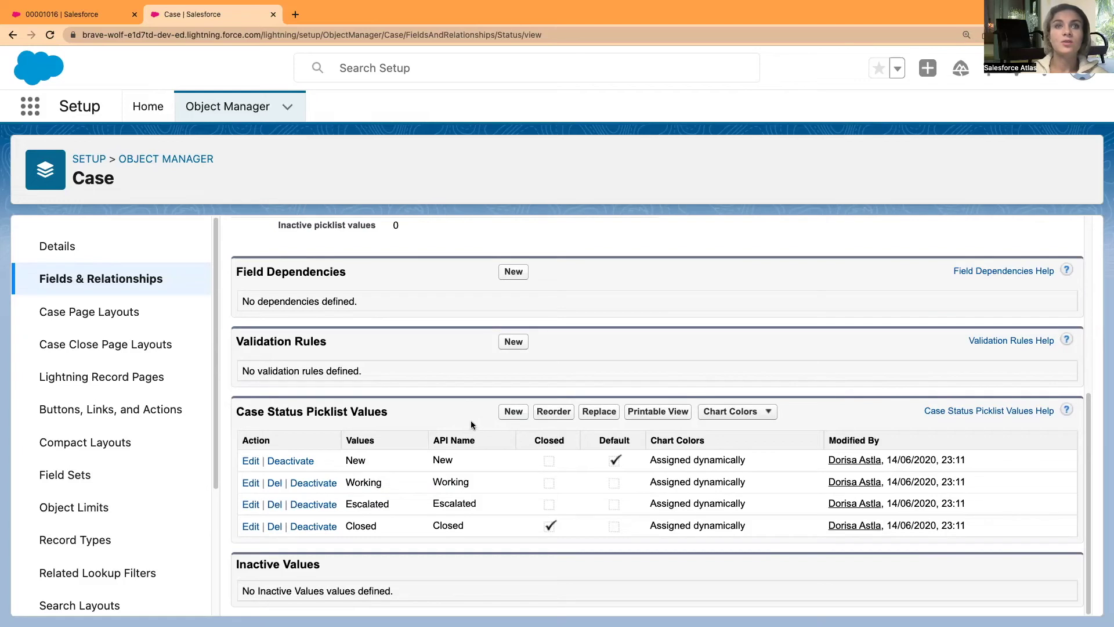
click(513, 414)
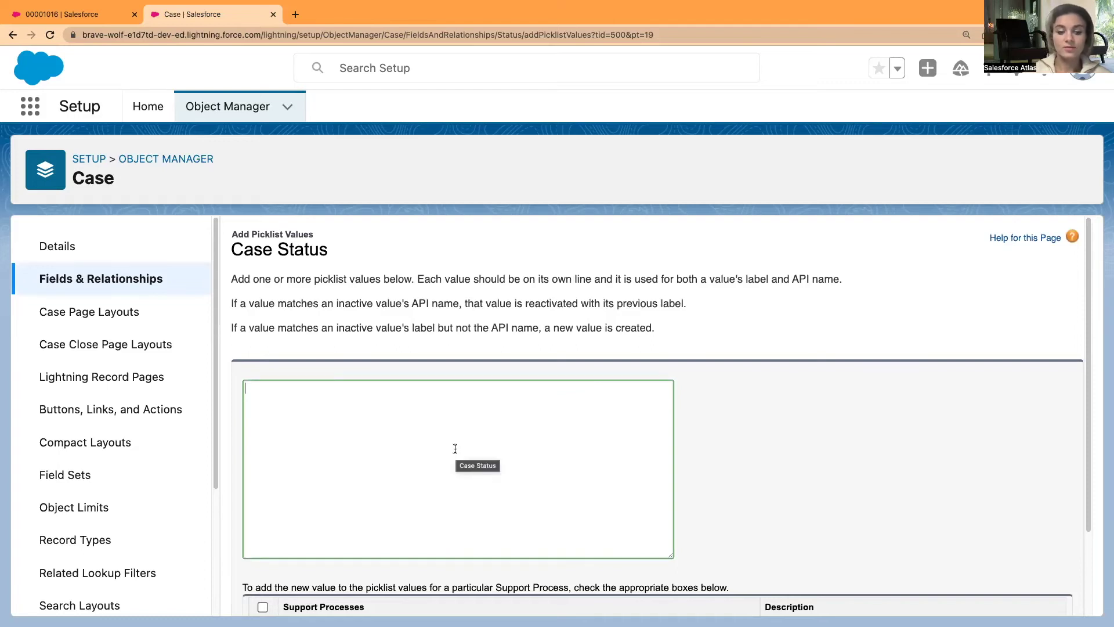
text(Open)
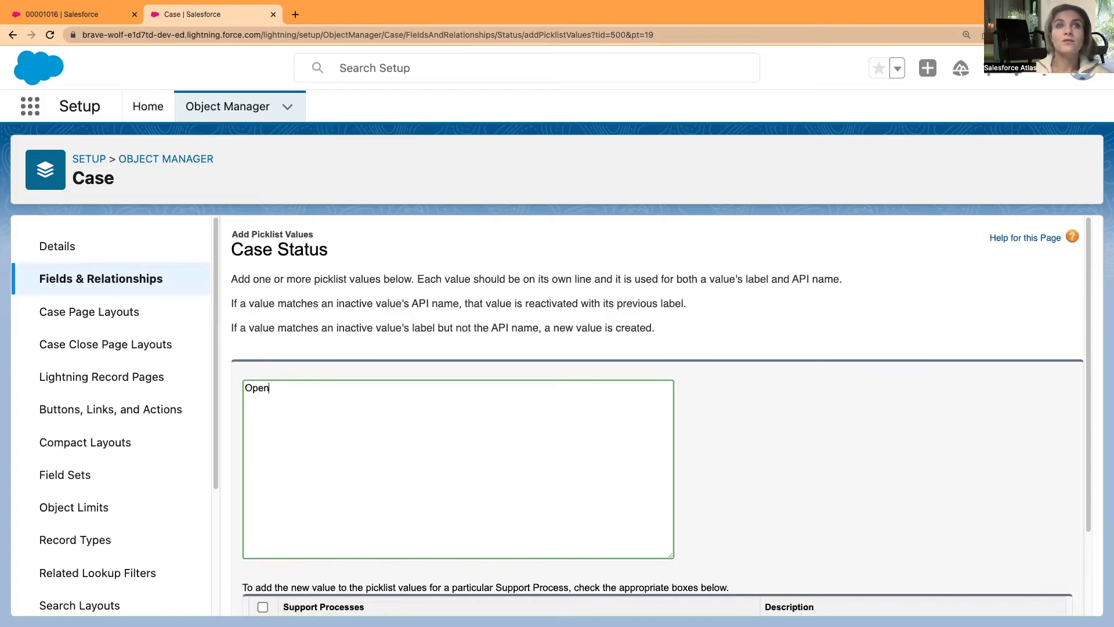
click(758, 501)
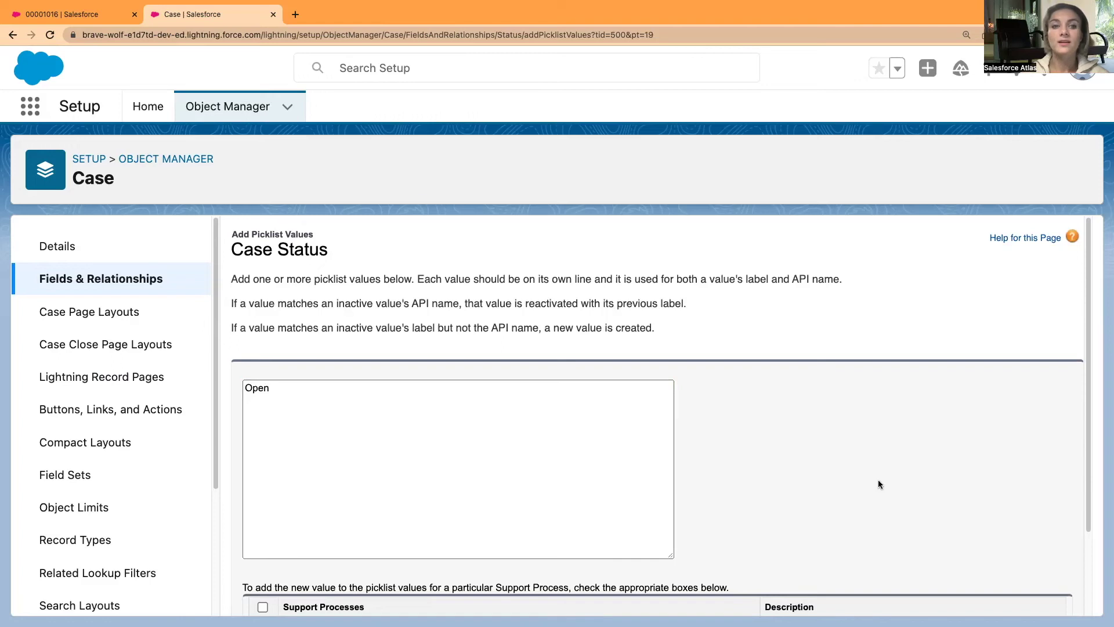
scroll(842, 477, down, 3)
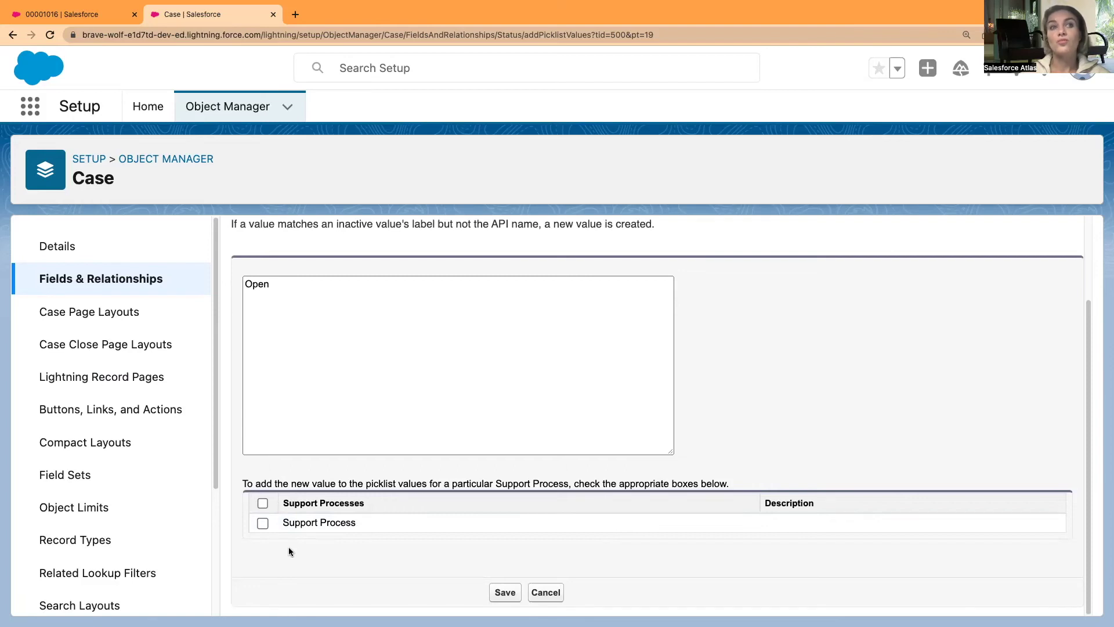
click(263, 523)
click(505, 592)
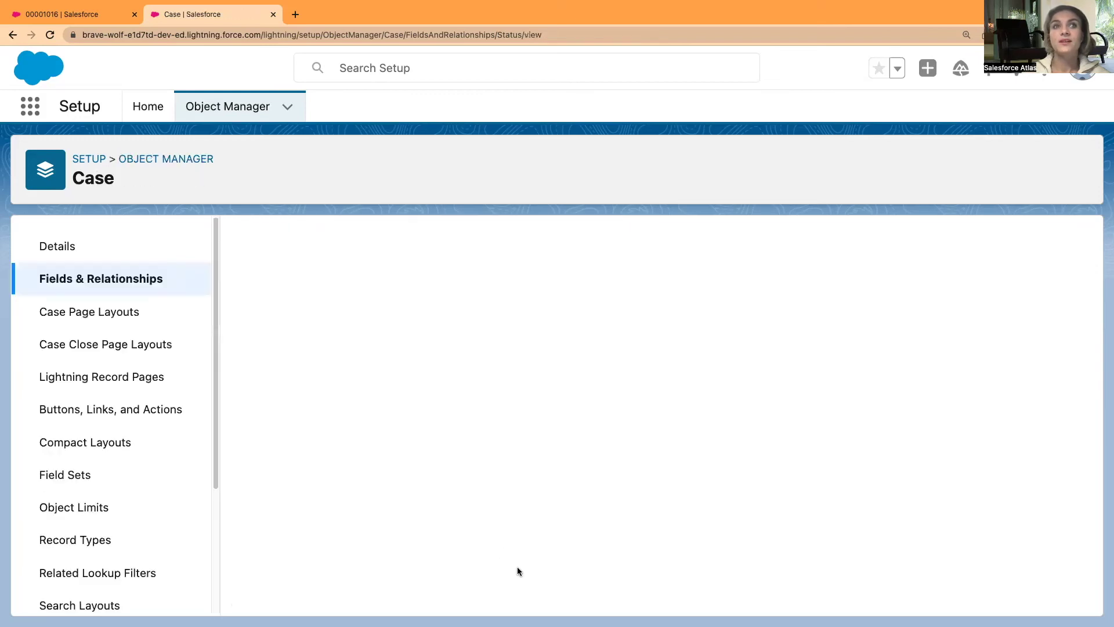
Step: Reorder the Case Status picklist values so that Open comes directly after New
scroll(516, 564, down, 4)
scroll(516, 565, down, 2)
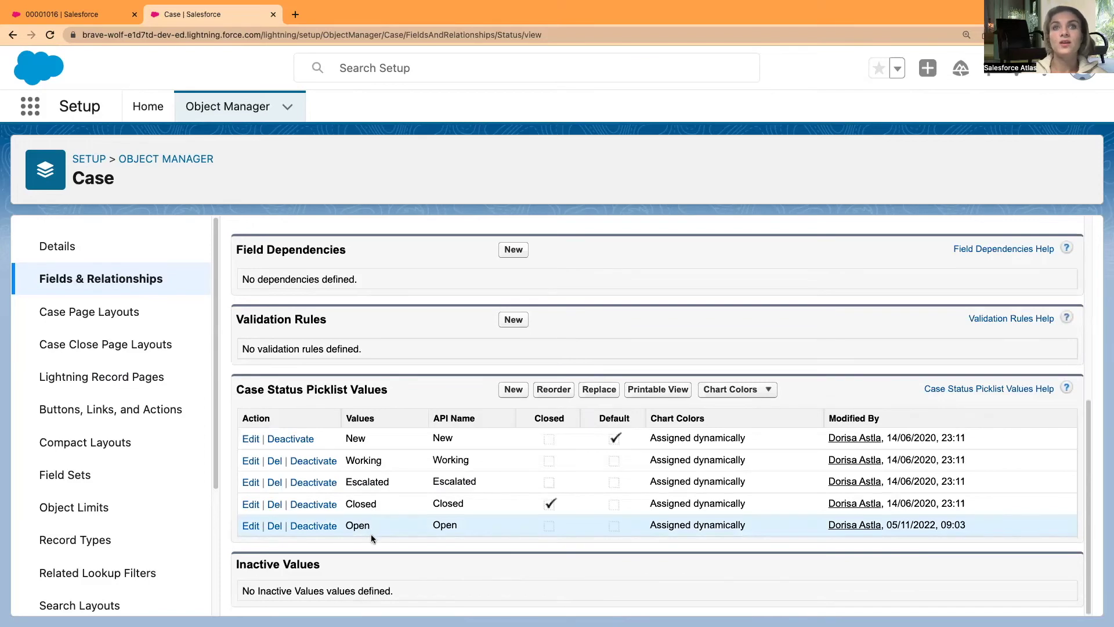
click(566, 391)
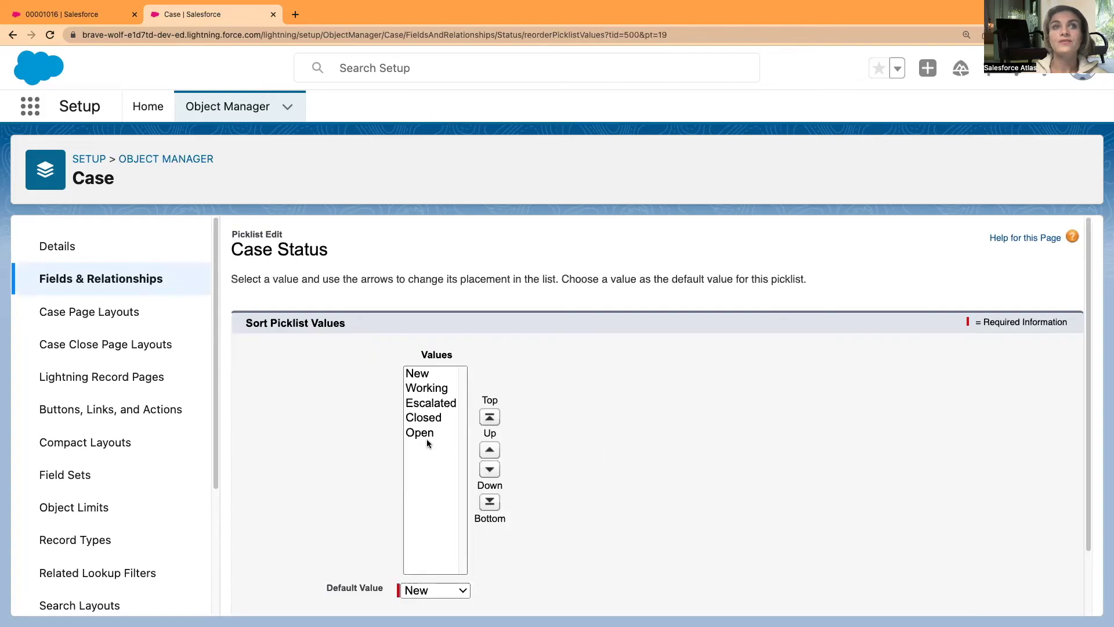
click(428, 438)
click(489, 450)
click(489, 449)
click(489, 450)
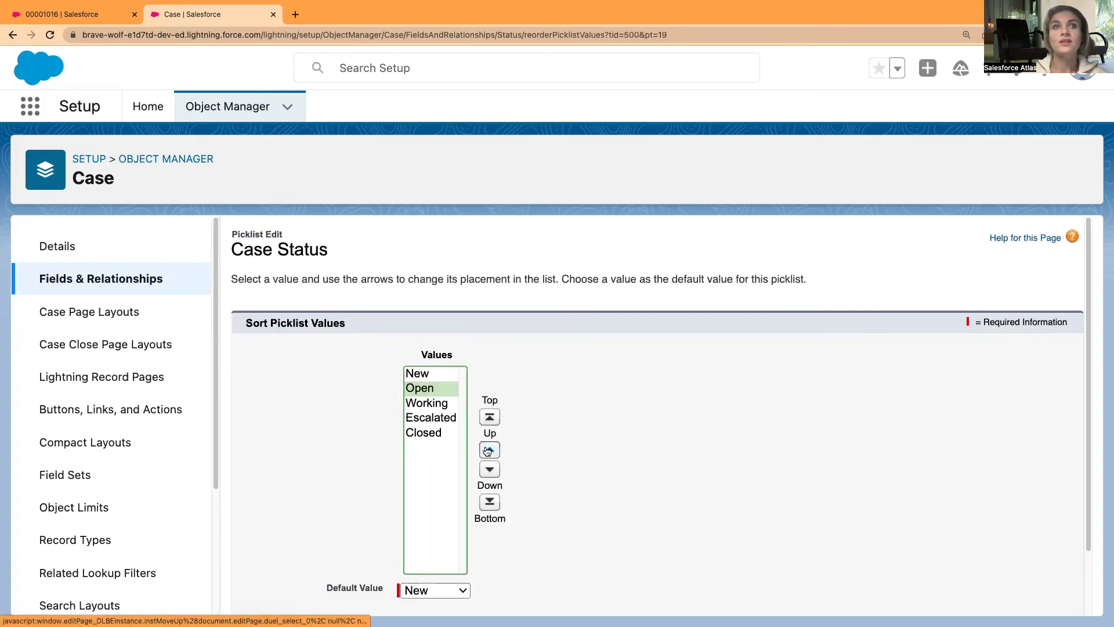
click(441, 404)
drag(445, 420, 461, 443)
click(573, 468)
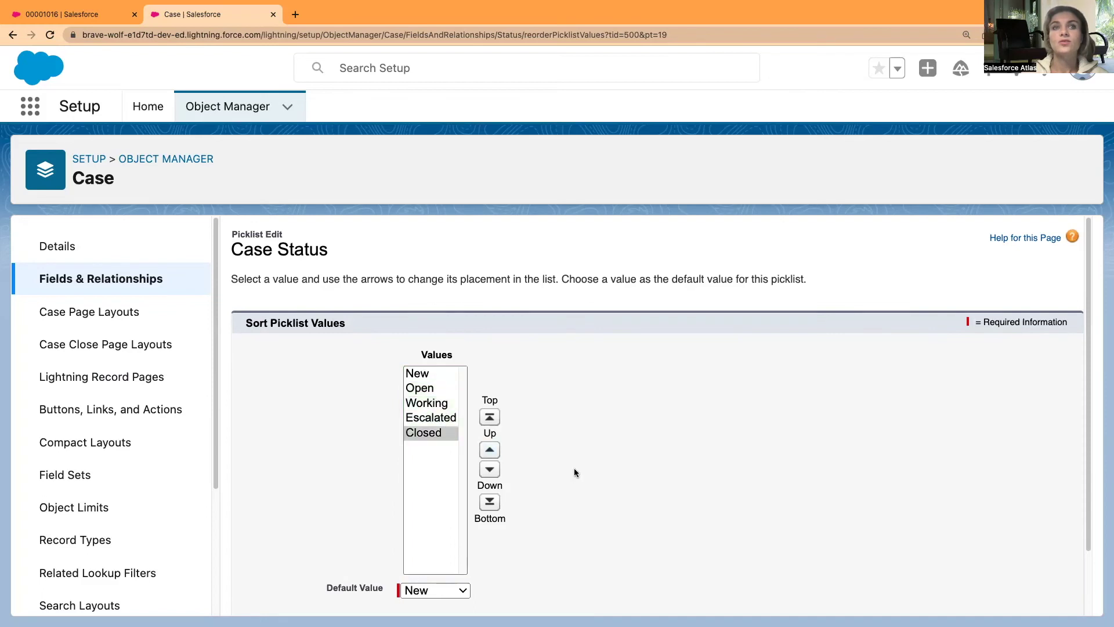
Step: Make Open the default value of the Case Status picklist and save the reordered values
scroll(573, 467, down, 2)
click(437, 515)
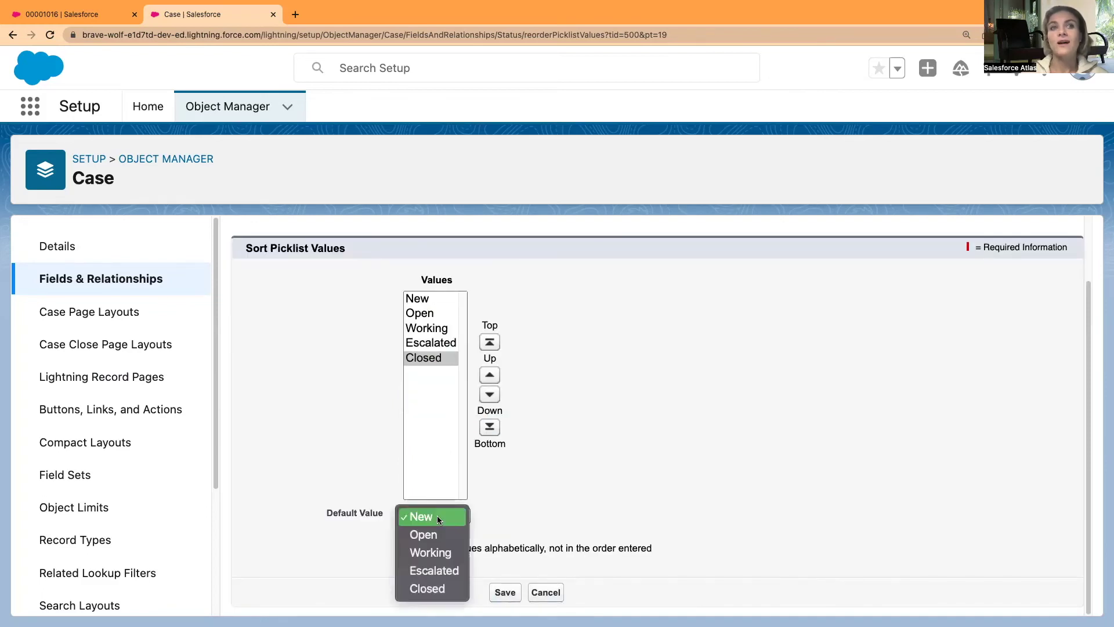
click(439, 534)
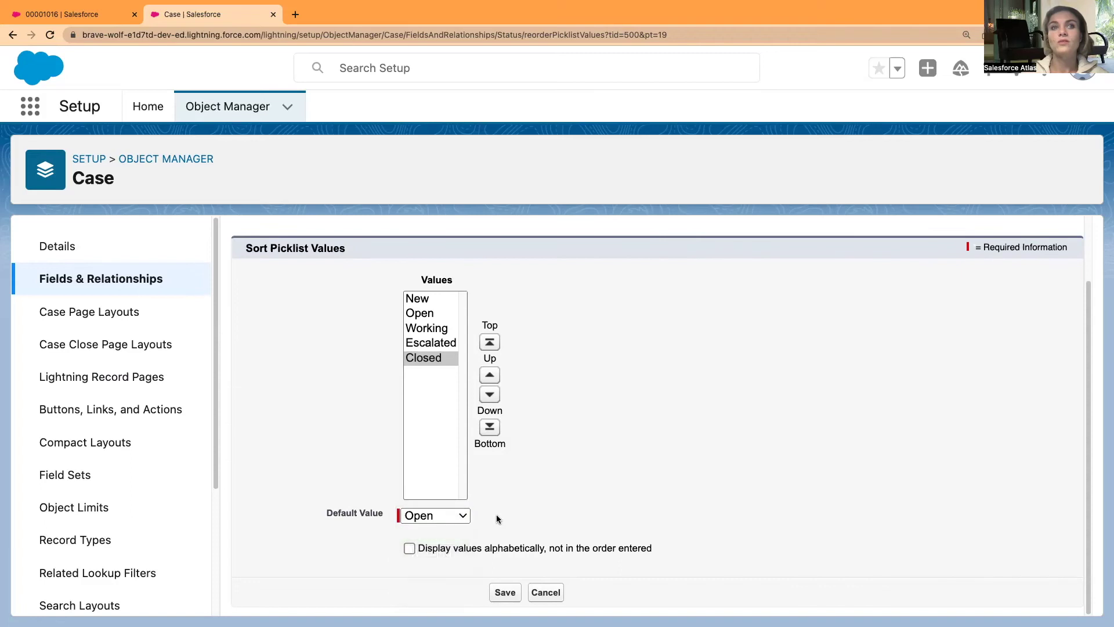
click(505, 593)
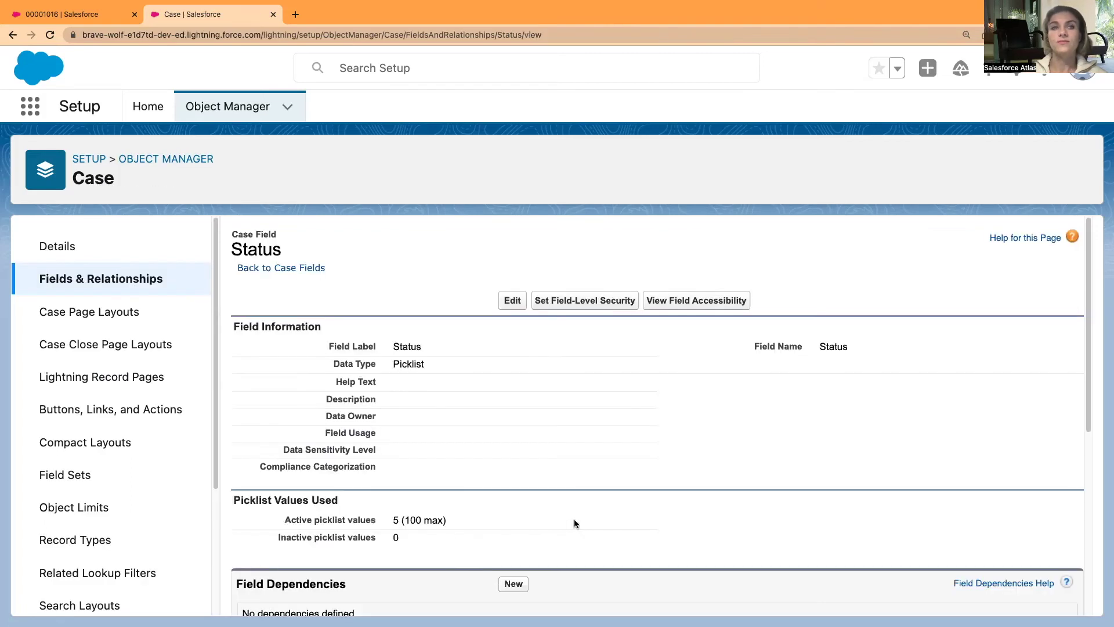
Step: Deactivate the Working value of the Case Status picklist and reload the case record
scroll(569, 519, down, 5)
scroll(406, 526, down, 1)
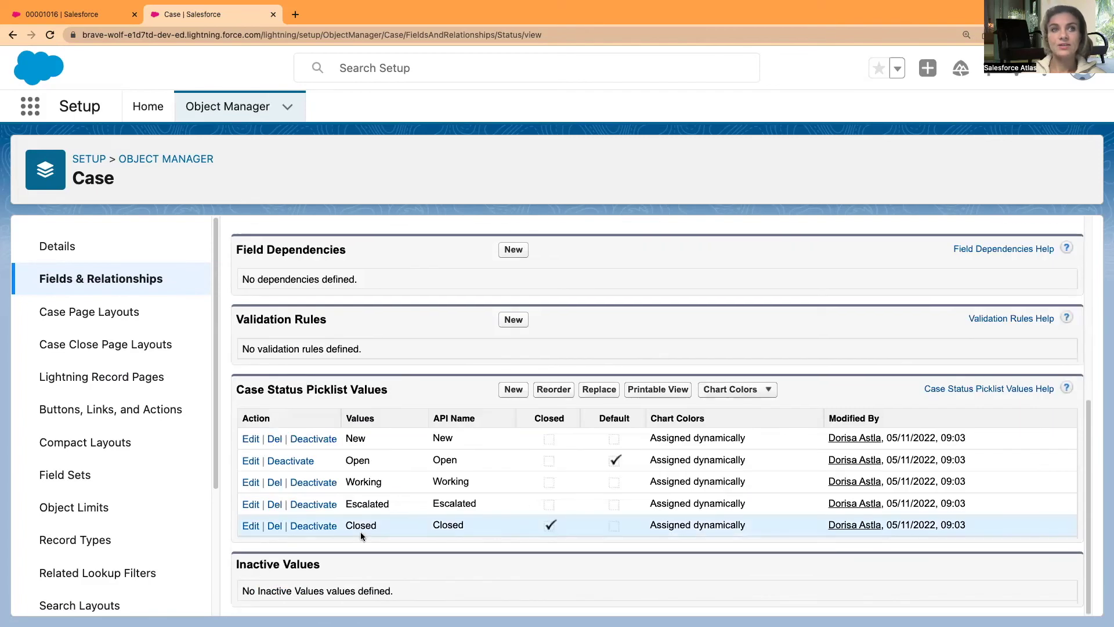
click(314, 483)
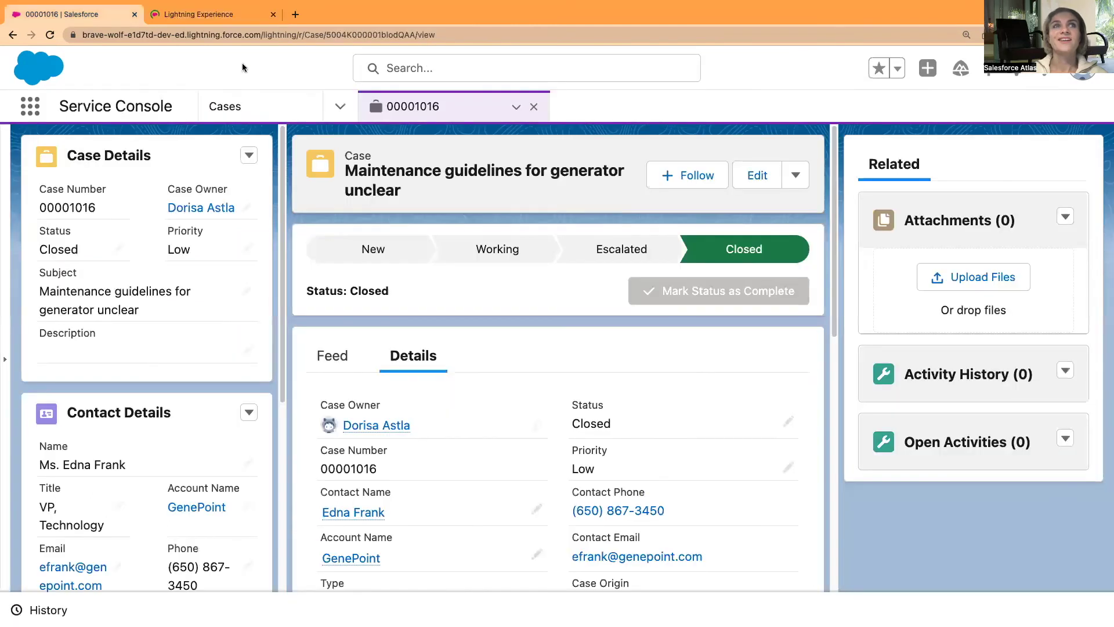
click(50, 35)
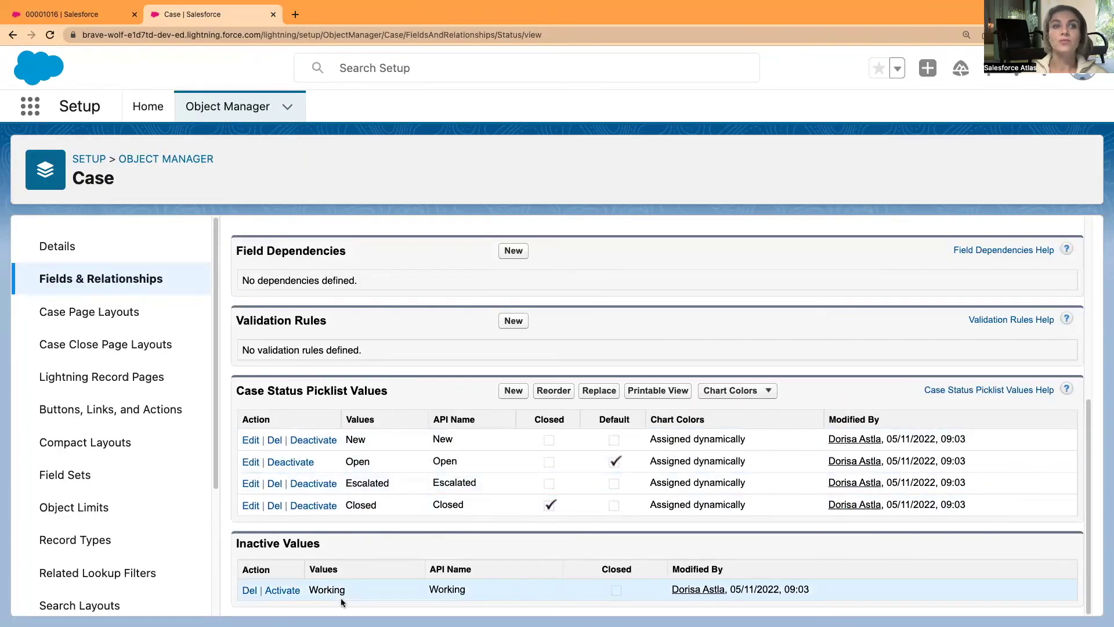
Step: Find Path Settings in Setup, open Support Path for editing, and continue to its Fields and Text step
scroll(169, 266, down, 3)
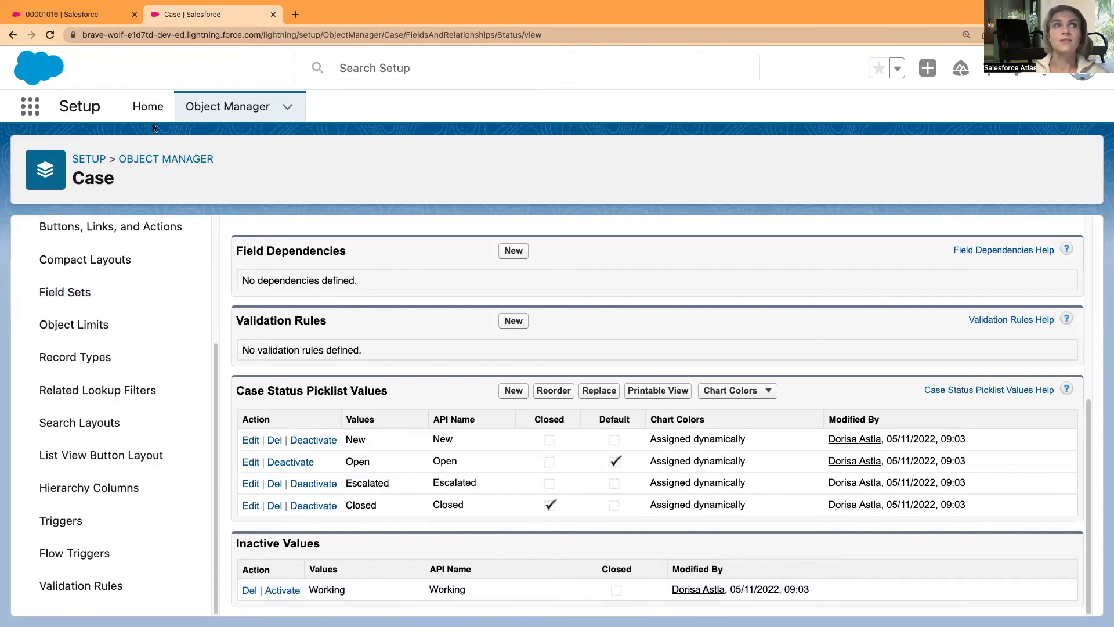
click(151, 115)
click(104, 153)
text(path)
click(82, 222)
scroll(482, 522, down, 3)
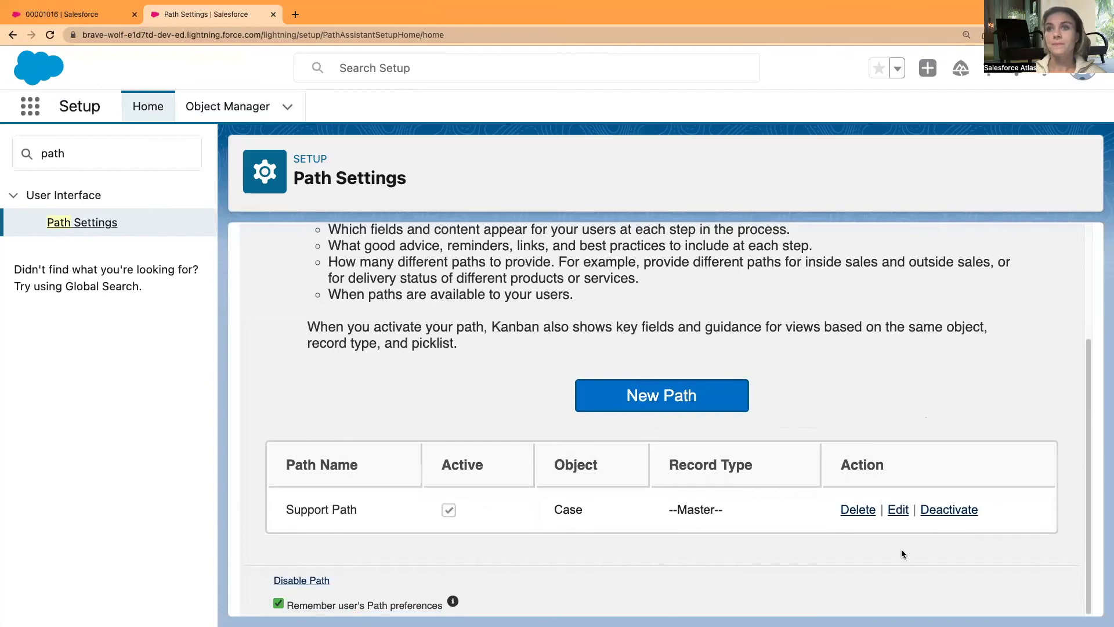
click(898, 512)
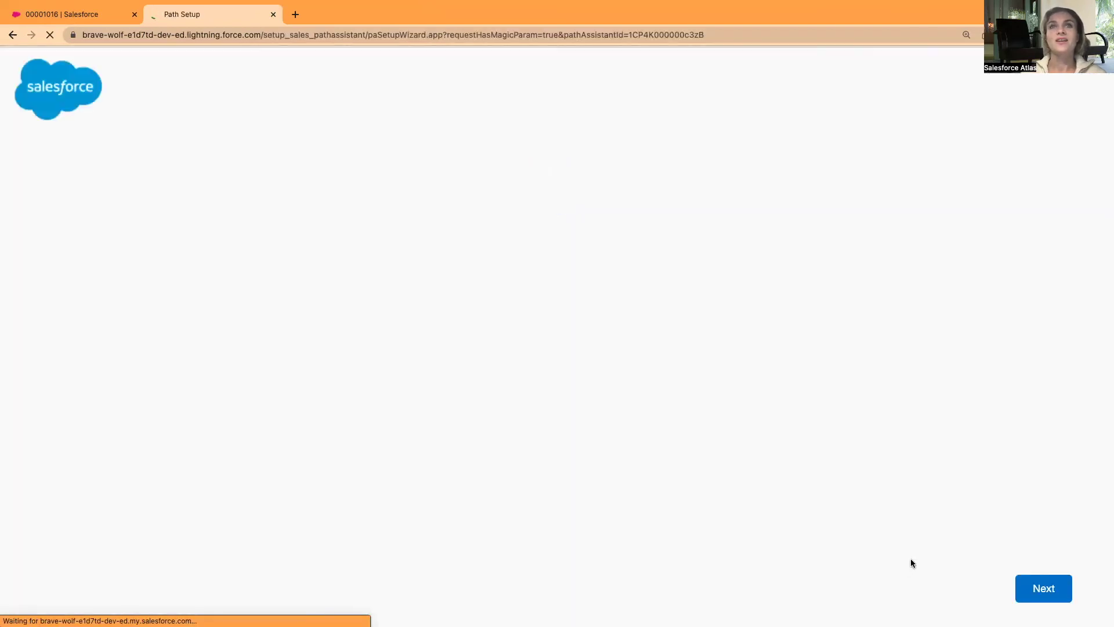
click(1064, 596)
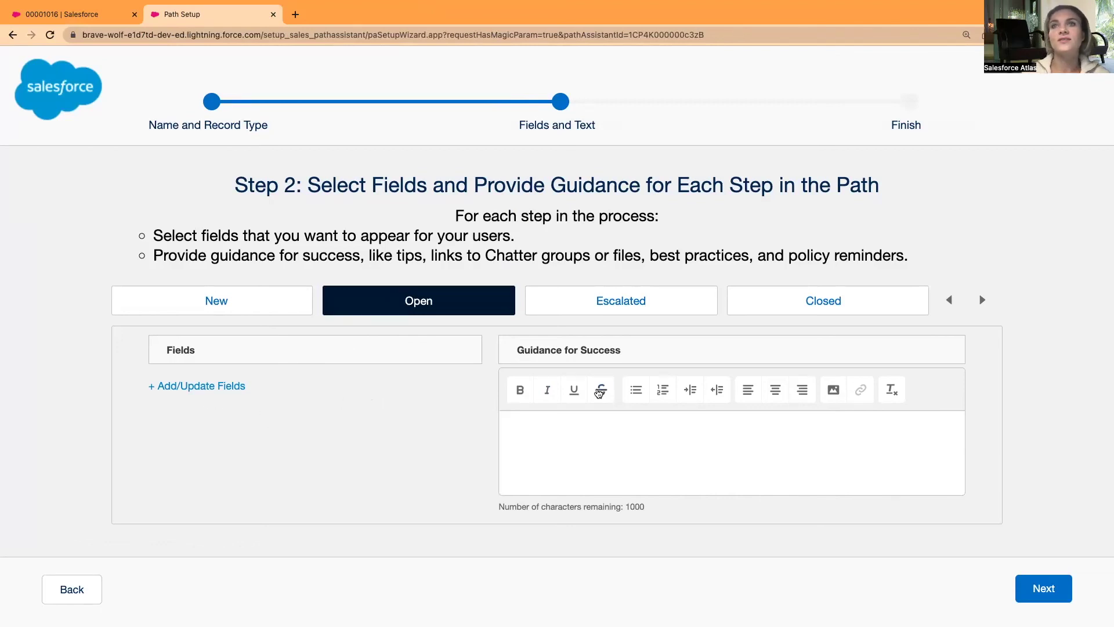
click(199, 388)
scroll(418, 407, down, 10)
scroll(486, 400, up, 10)
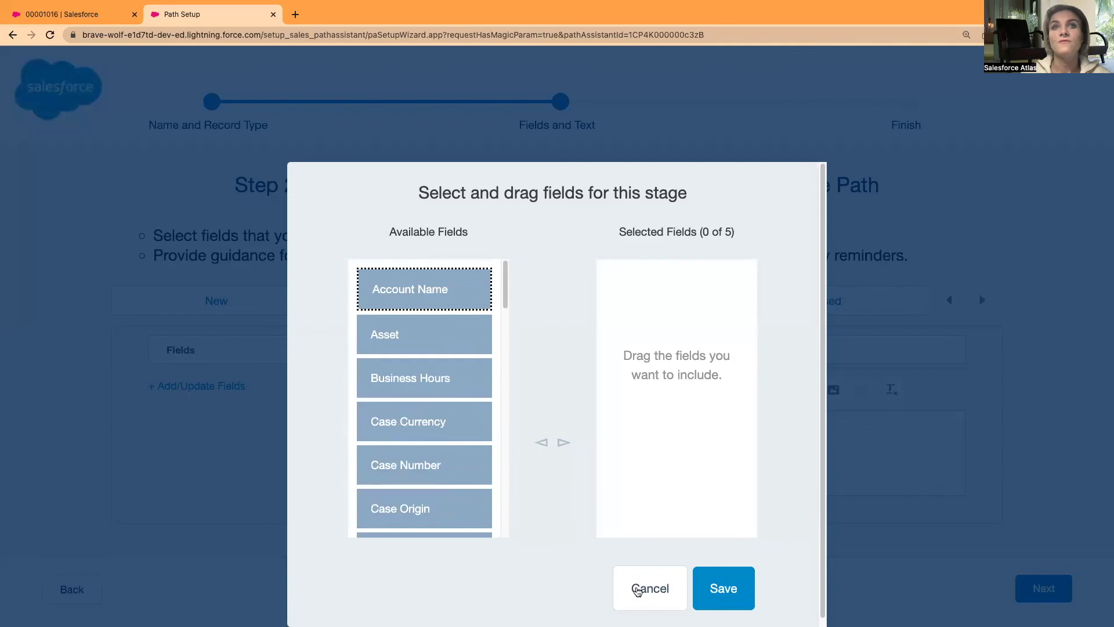
click(653, 598)
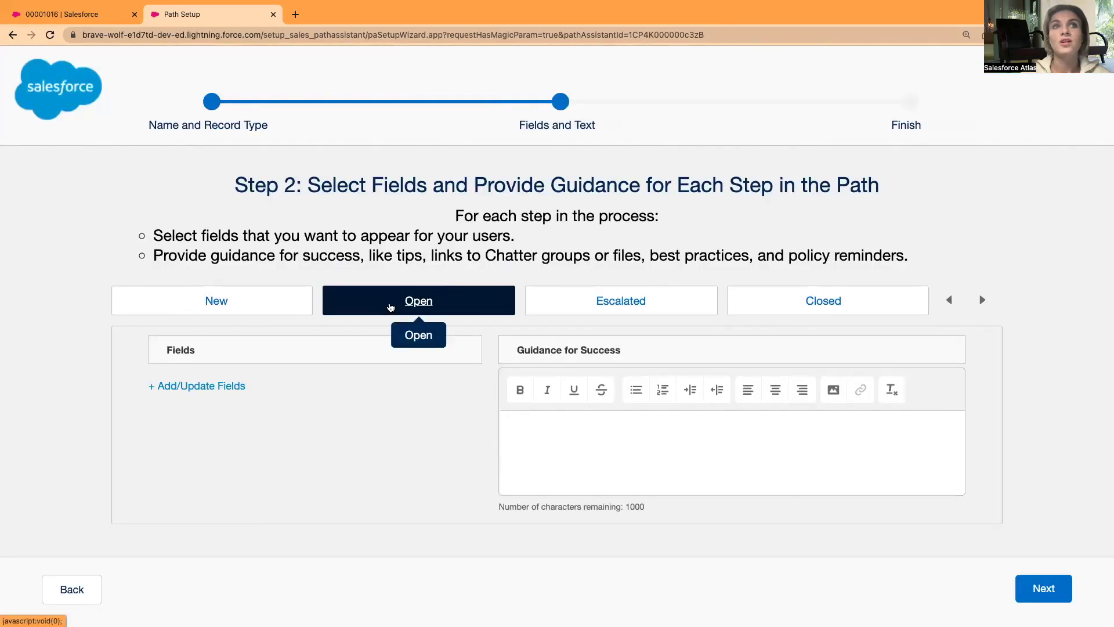
Step: Add the Priority and SLA Violation fields to the Open stage of the path and save the selection
click(194, 387)
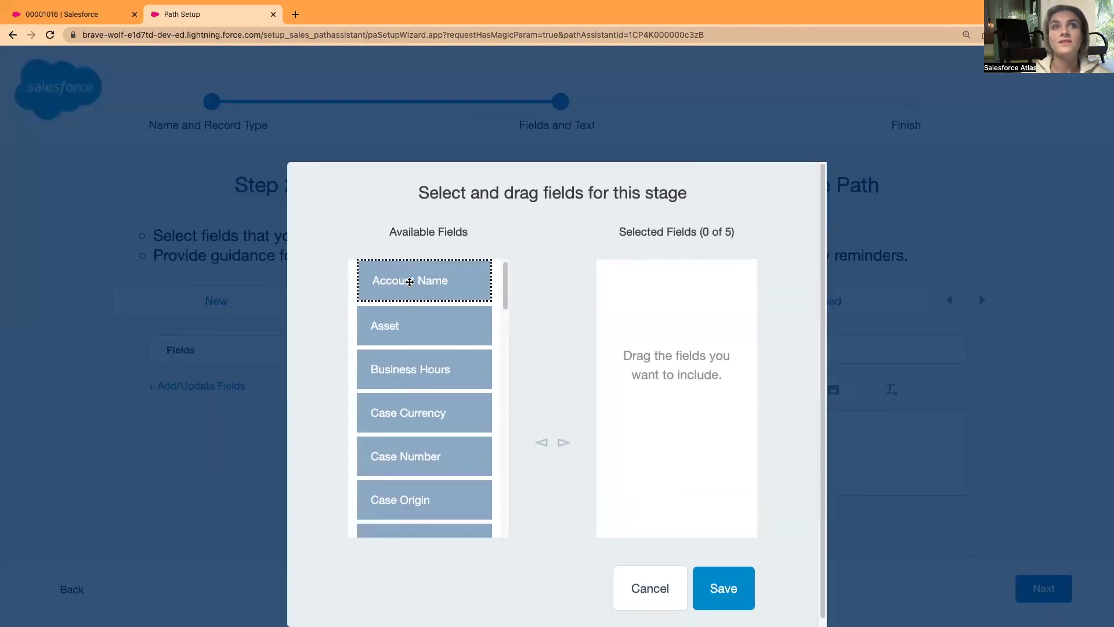
scroll(430, 399, down, 6)
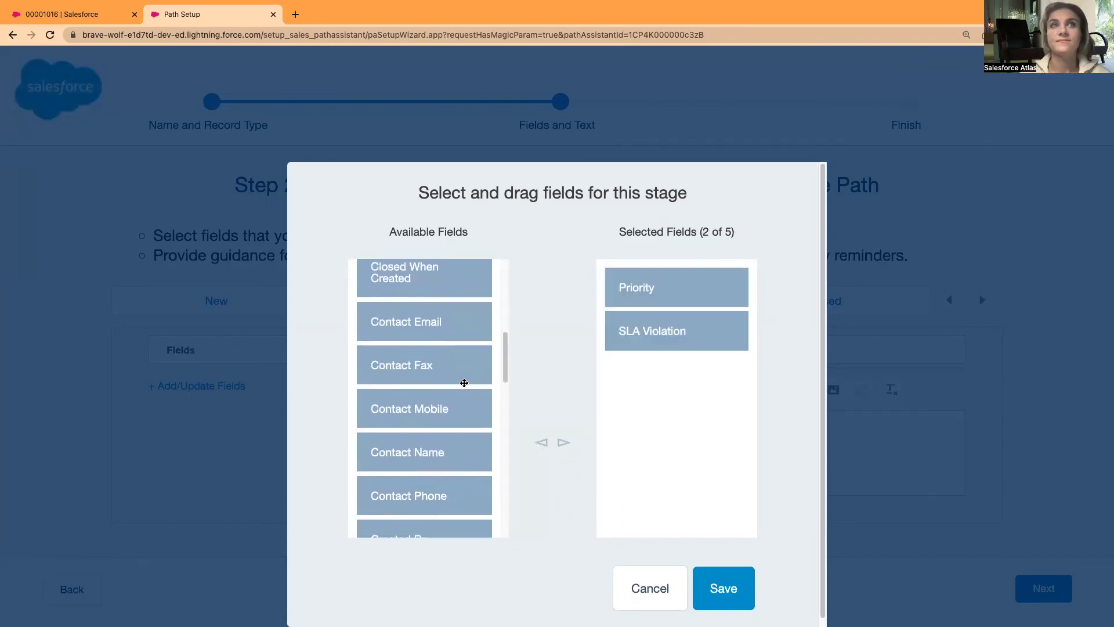
scroll(464, 383, down, 1)
click(734, 588)
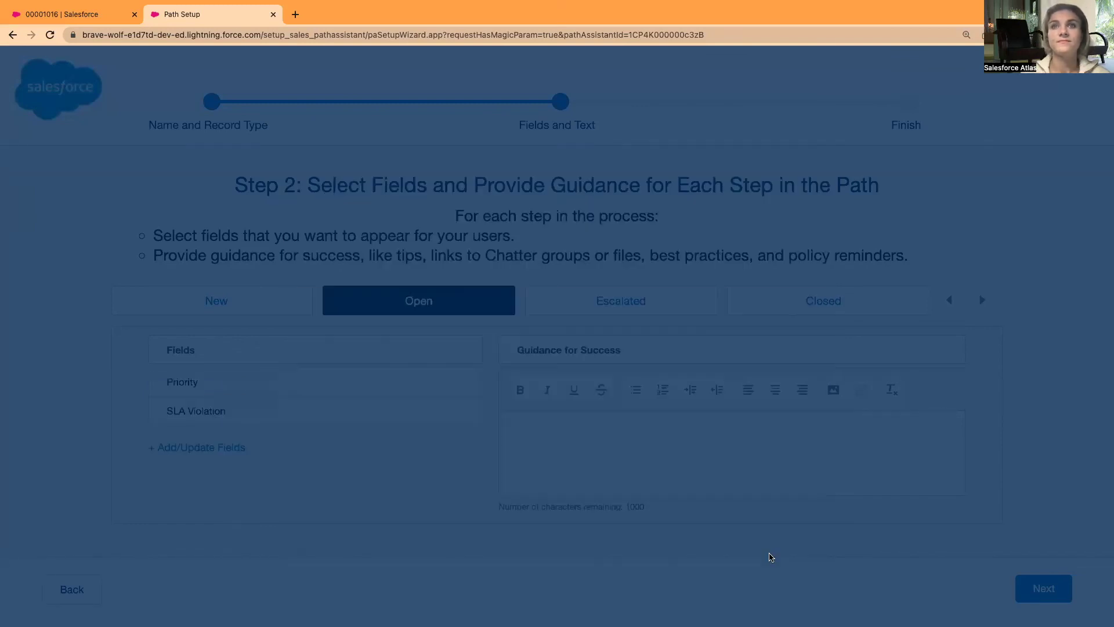